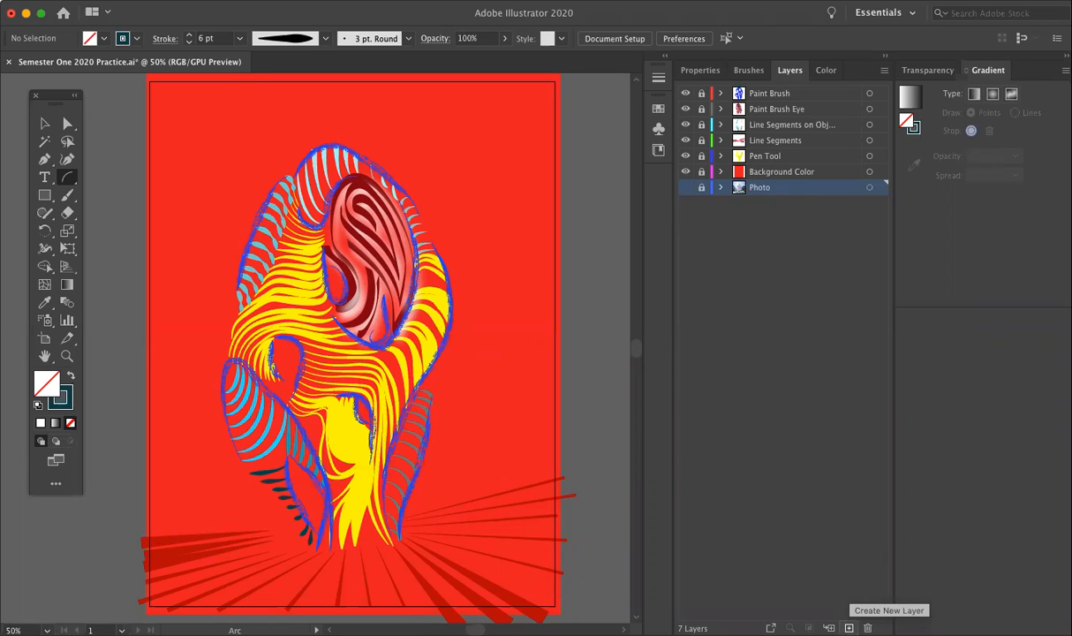
Step: Create a new layer above the Photo layer and name it Background Shapes
left_click(848, 627)
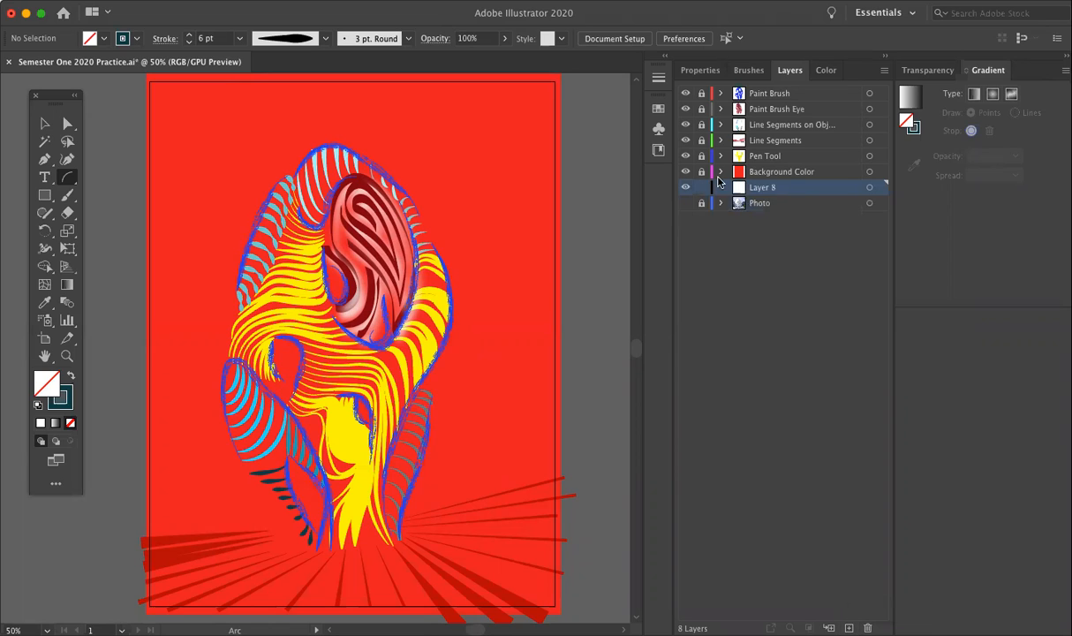
double_click(765, 187)
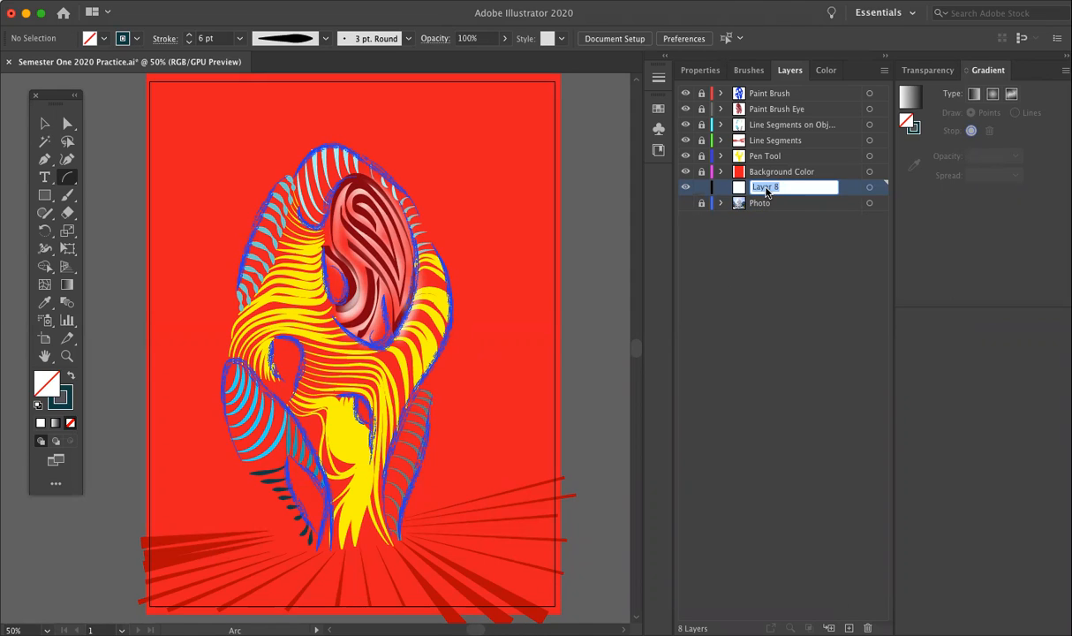
type("Background Shapes")
Step: Add another layer named Border above Background Shapes, lock it, and make Background Shapes the active layer
left_click(848, 627)
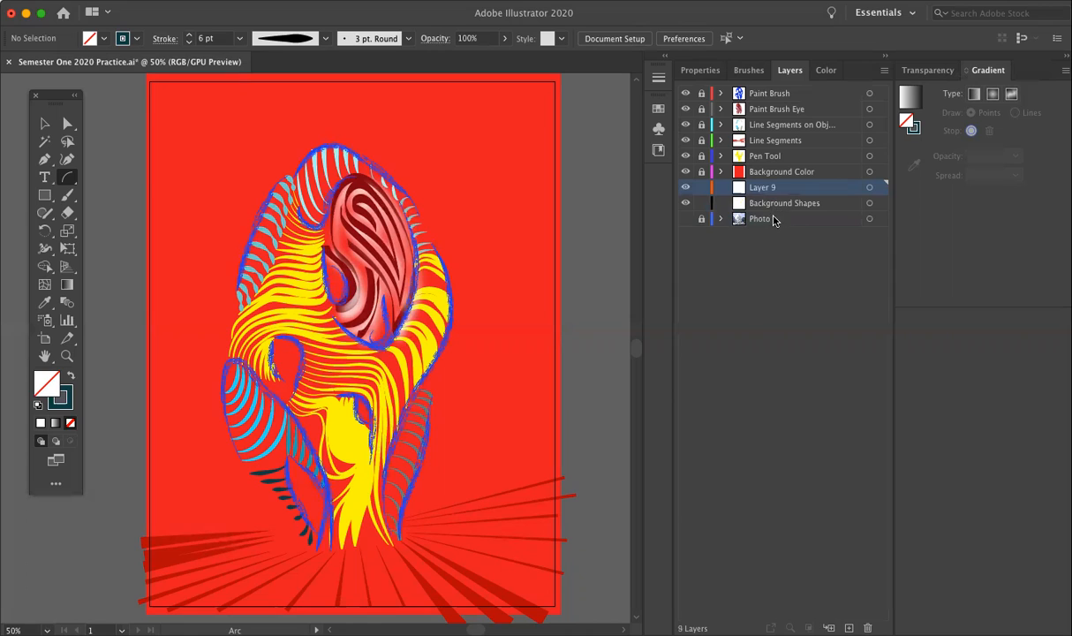
double_click(765, 187)
type("Border")
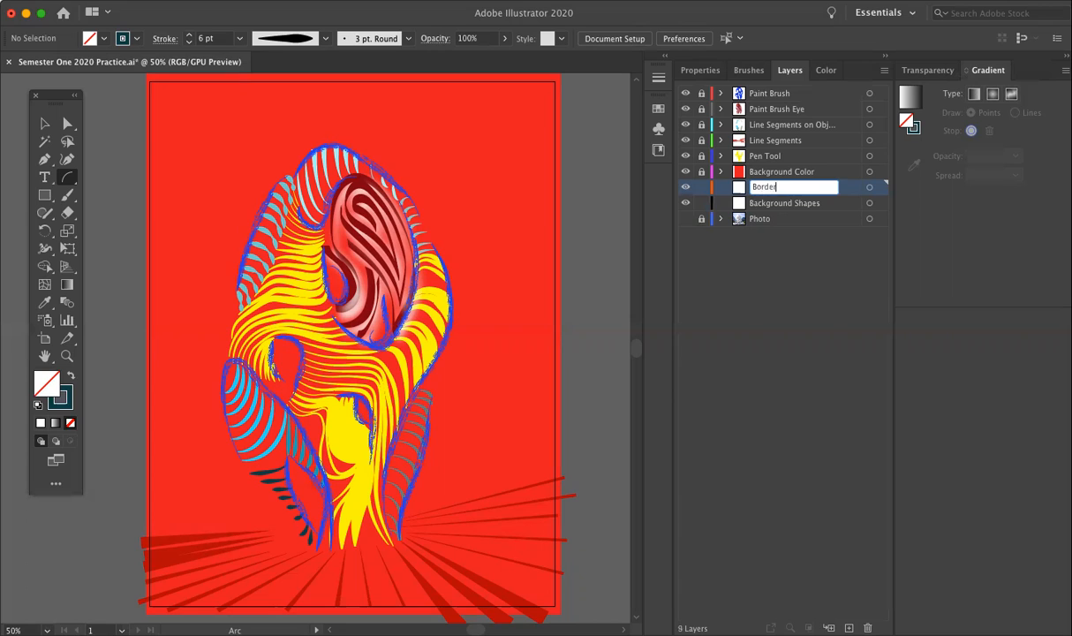
left_click(769, 204)
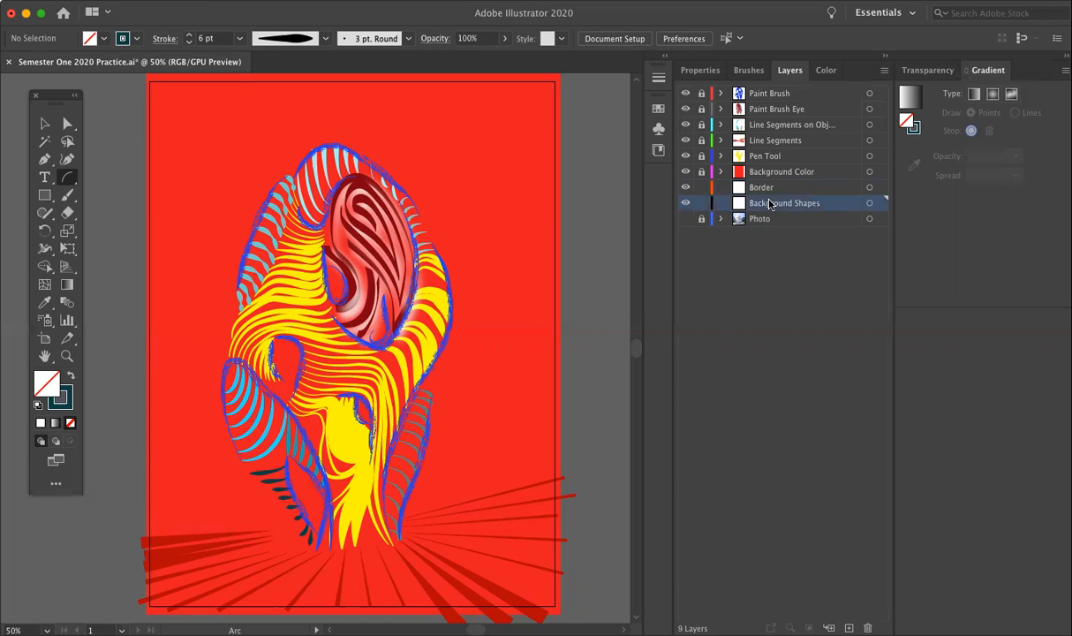
left_click(702, 187)
Step: Draw a closed five-point ground shape with the Pen tool around the radiating lines, extending past the artboard, with dark teal fill and no stroke
scroll(127, 348, "down", 1)
key("p")
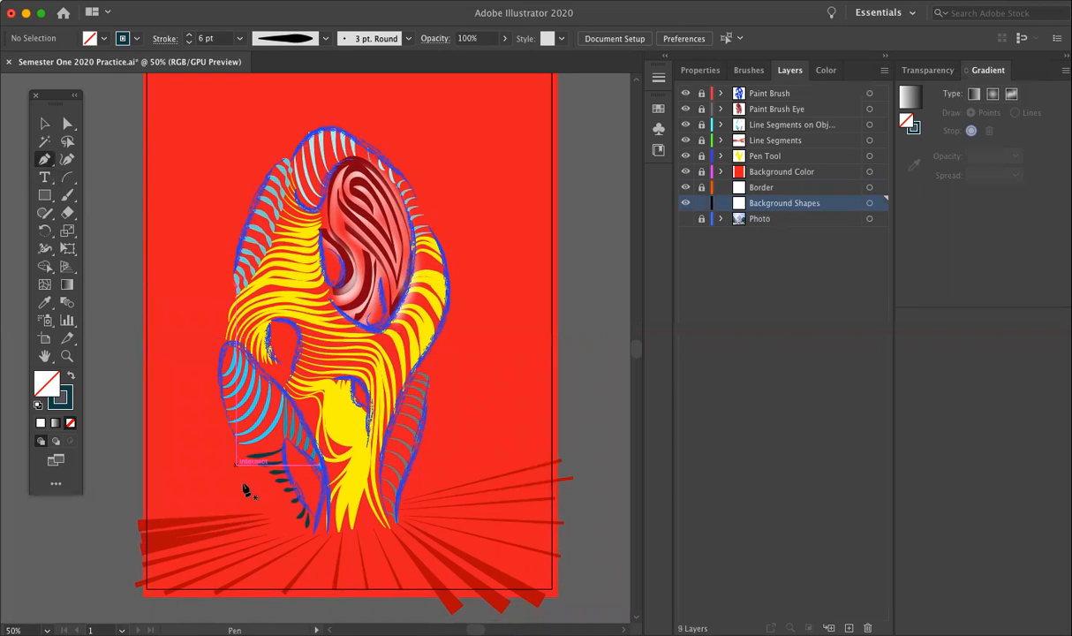
left_click(131, 522)
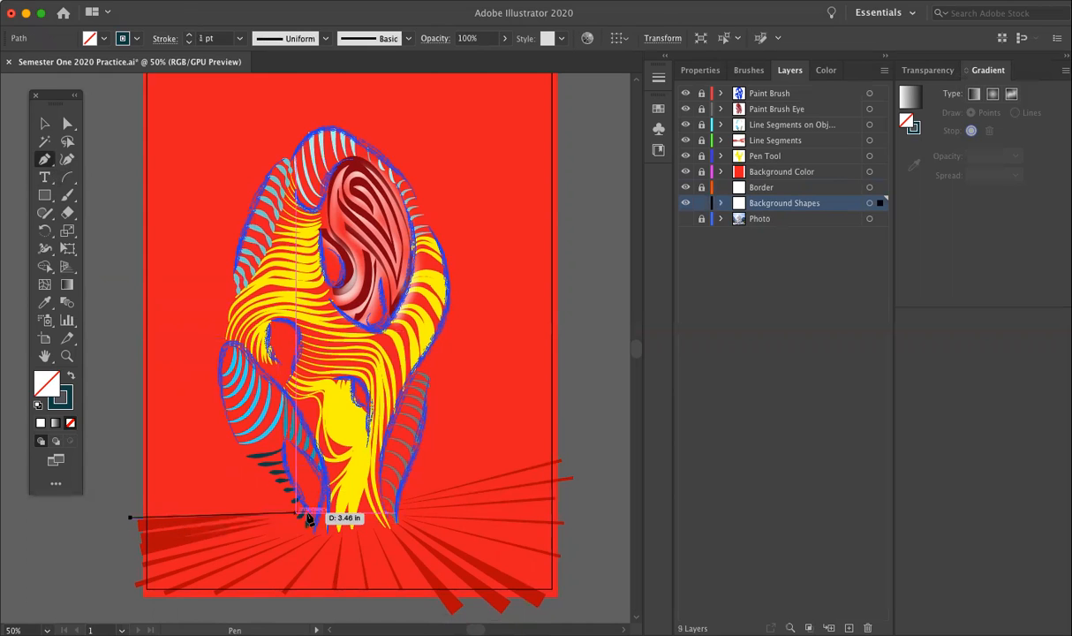
left_click(352, 512)
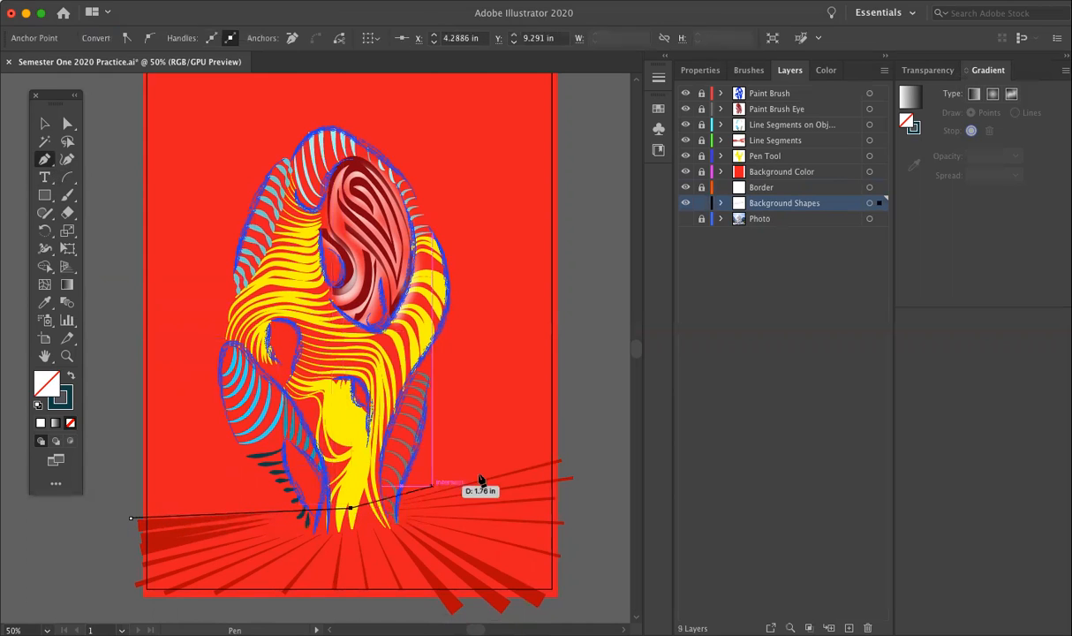
left_click(580, 460)
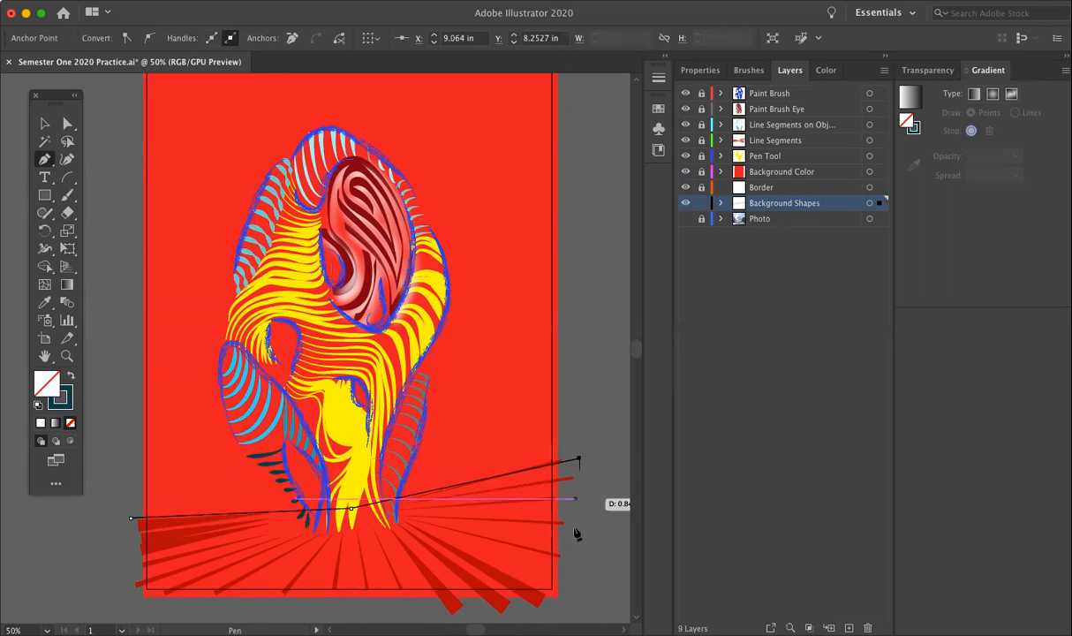
left_click(569, 607)
left_click(131, 612)
left_click(131, 519)
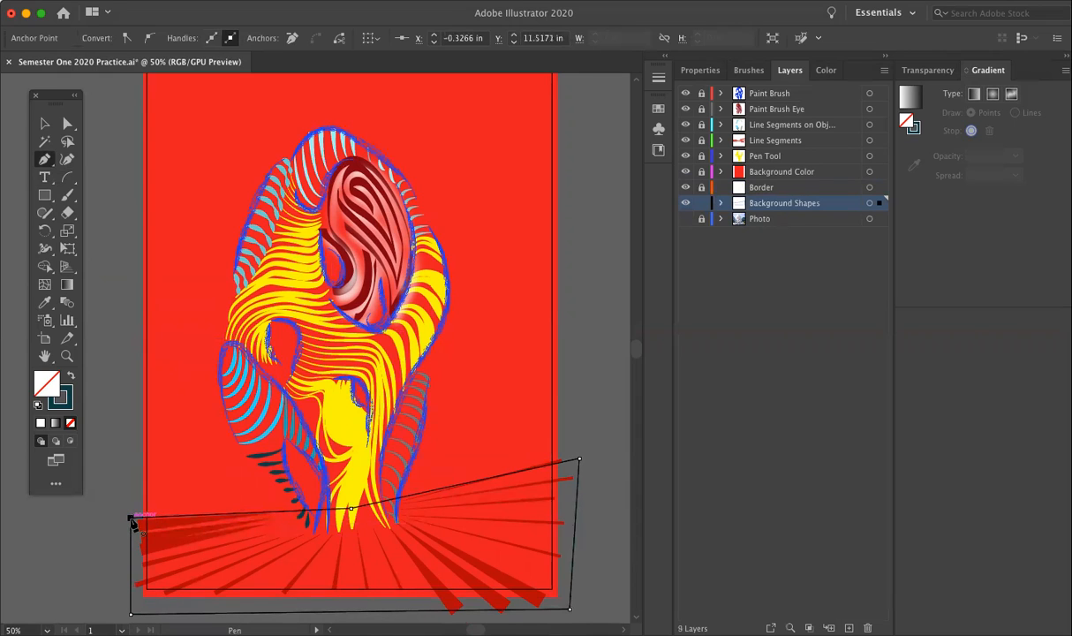
left_click(72, 379)
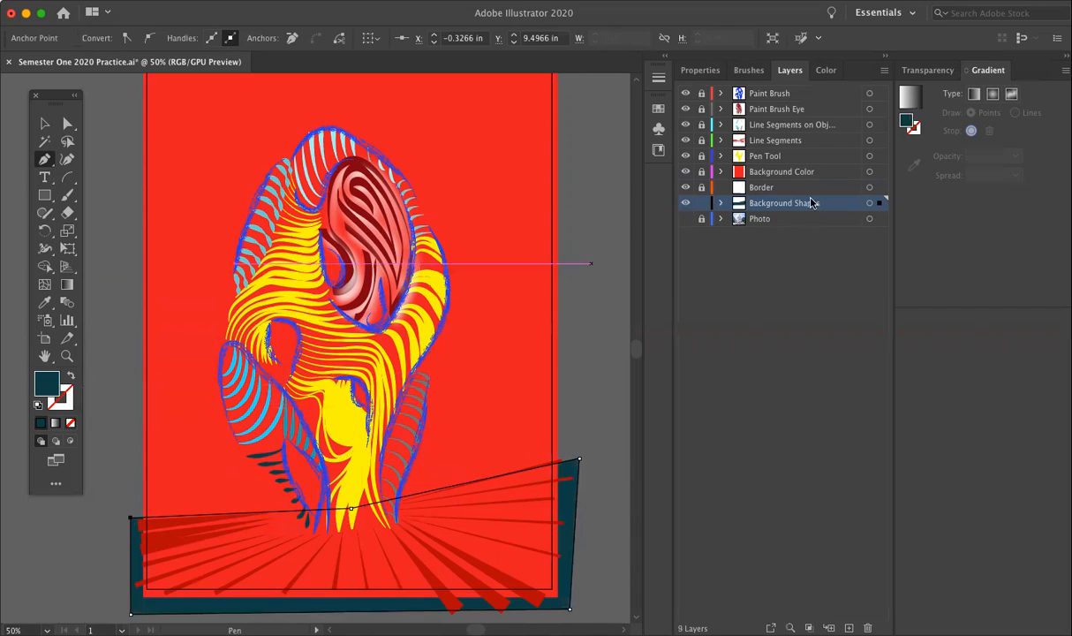
Step: Move the Background Color layer below the Border and Background Shapes layers, and deselect the ground shape
left_click_drag(820, 176, 813, 212)
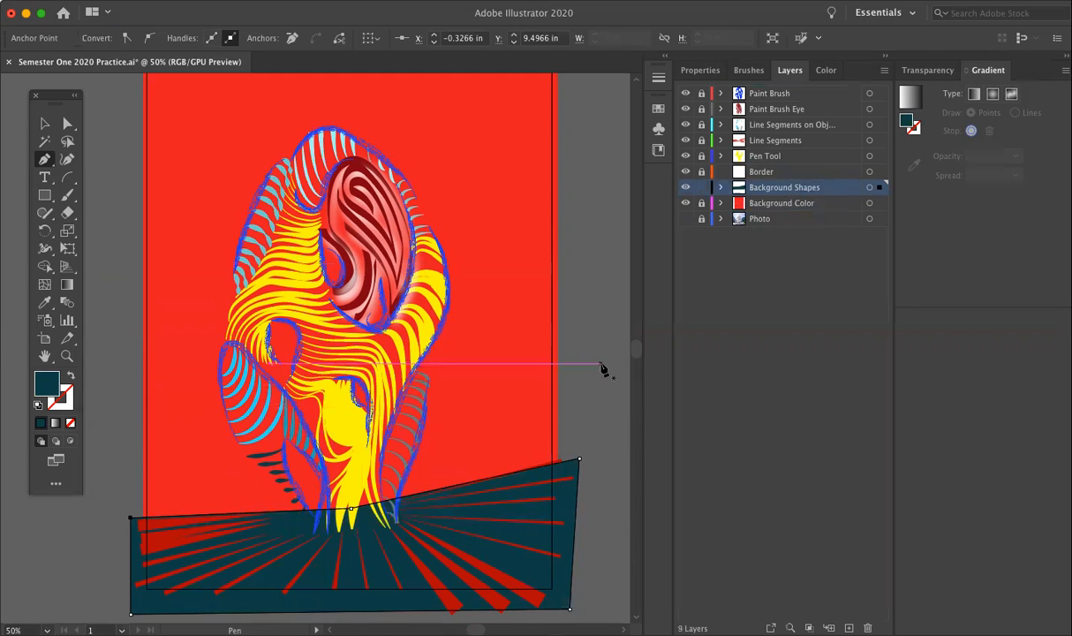
scroll(603, 369, "down", 2)
left_click(44, 123)
left_click(109, 166)
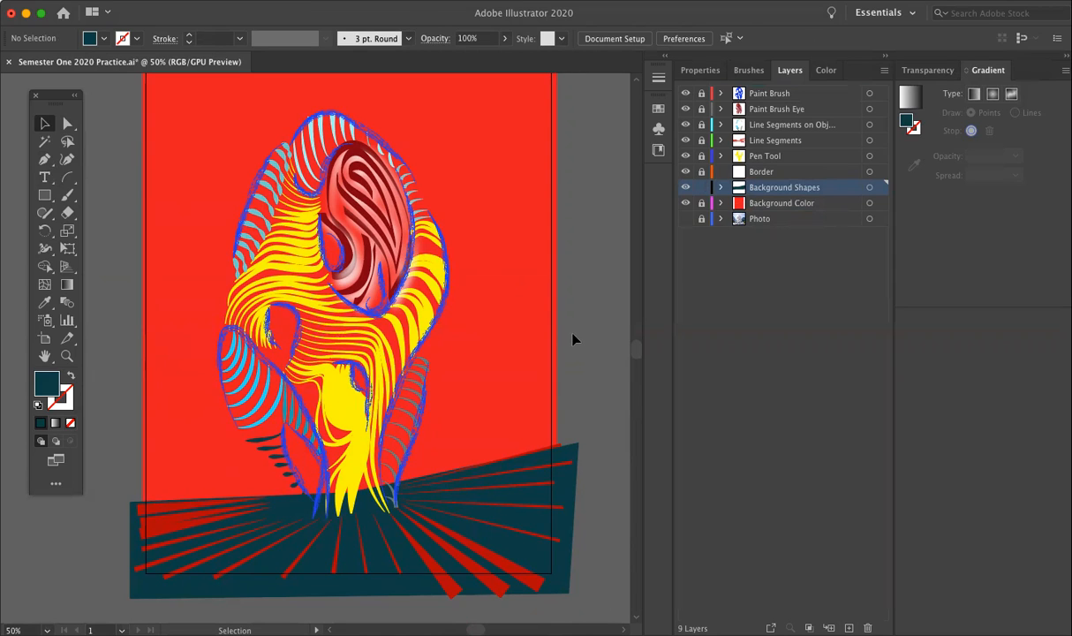
Step: Draw a tall dark teal ellipse over the gap between the lower-left blue outlines, just above the ground
scroll(620, 294, "up", 1)
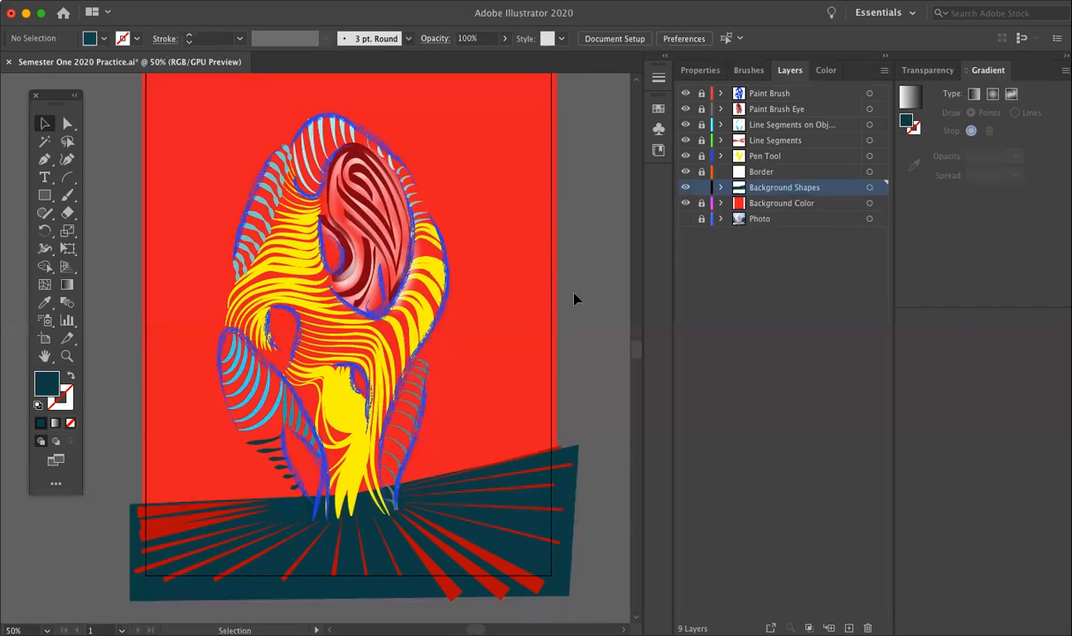
scroll(572, 294, "up", 2)
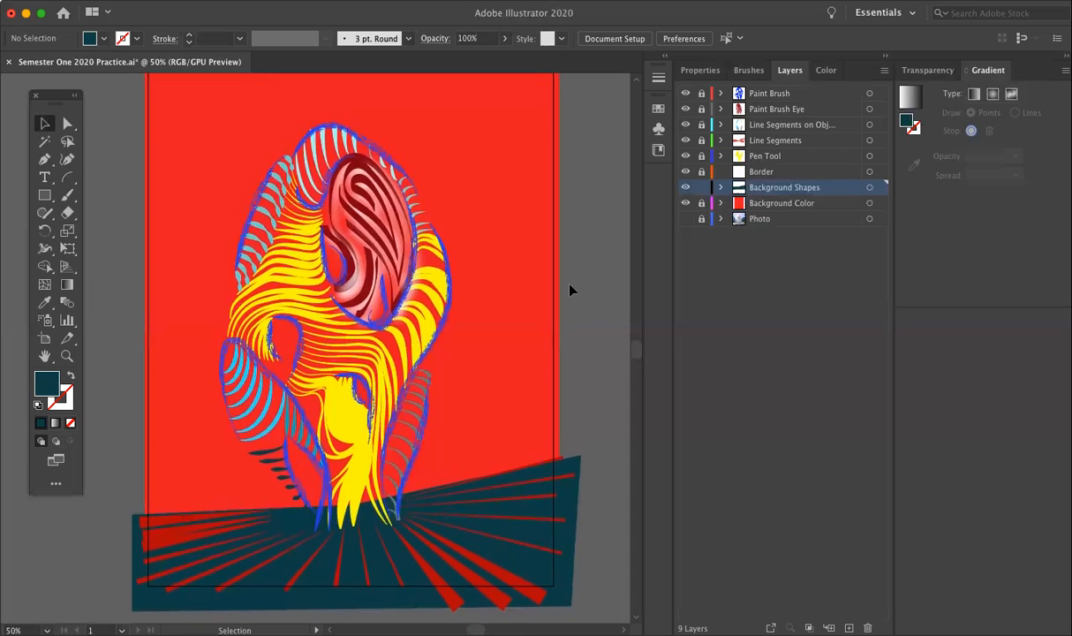
scroll(569, 290, "up", 3)
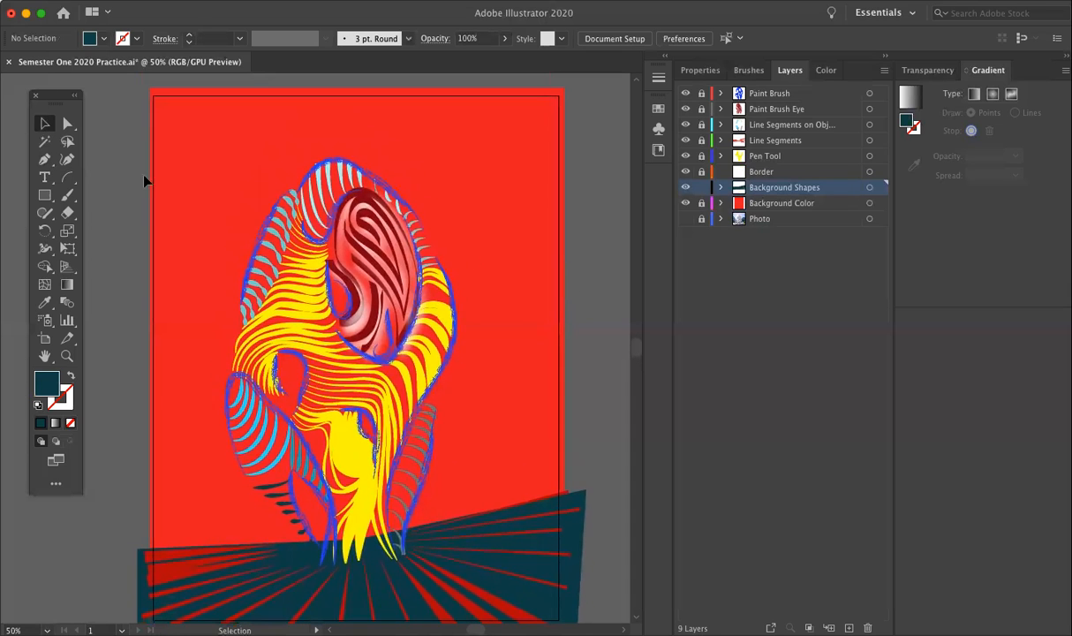
left_click(44, 194)
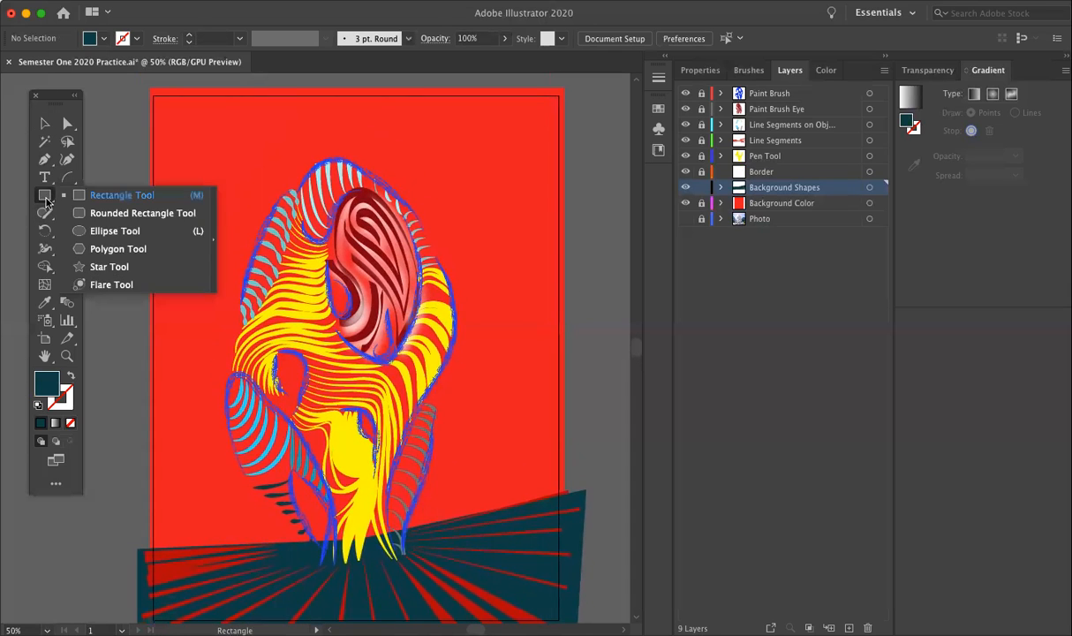
left_click(99, 231)
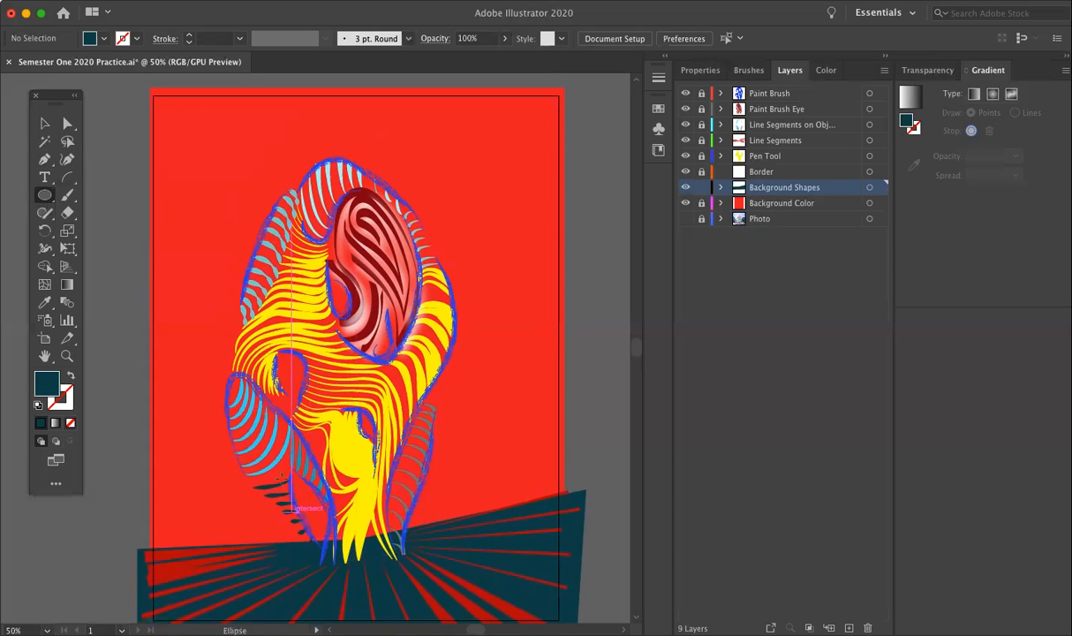
left_click_drag(285, 465, 335, 543)
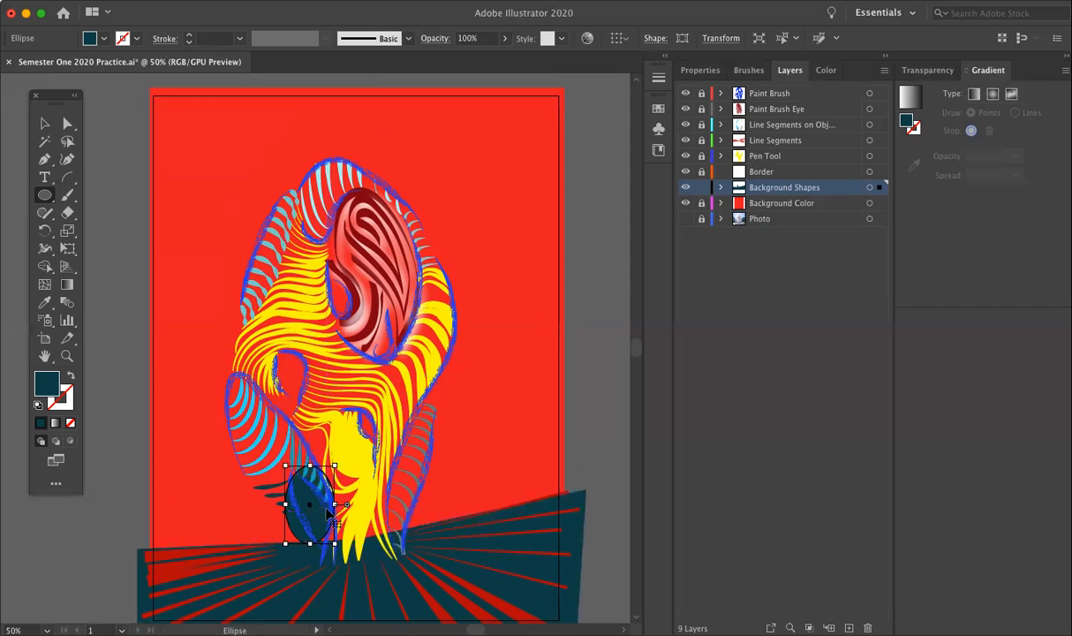
key("super+1")
key("super+equal")
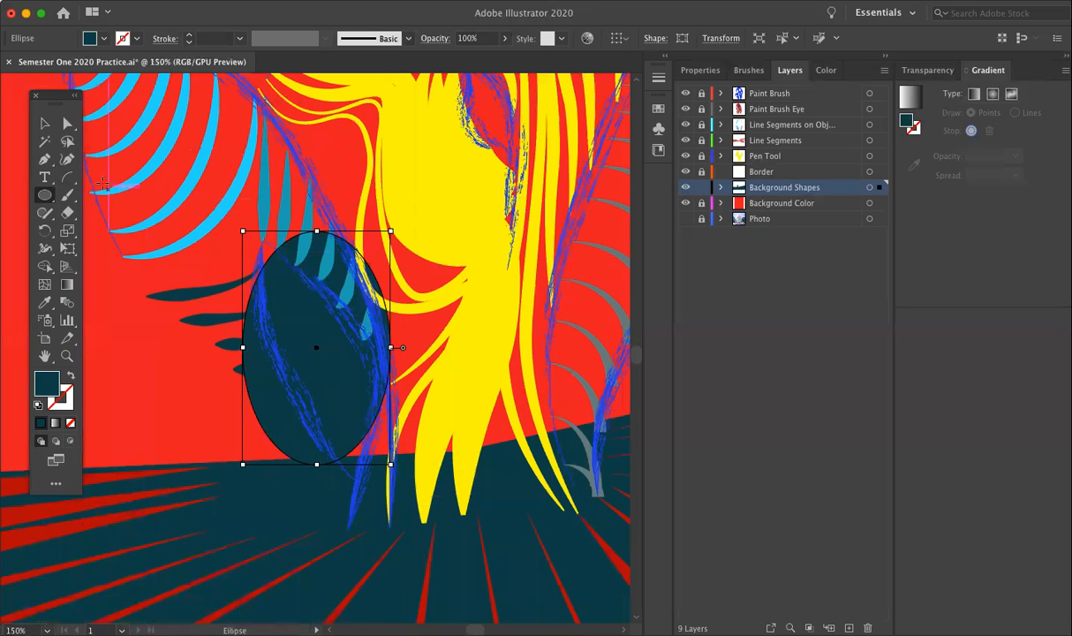
Step: Reshape the ellipse into a slanted leaf form by moving its anchor points and handles onto the surrounding blue outlines
left_click(70, 125)
left_click_drag(245, 352, 277, 353)
left_click_drag(312, 239, 273, 247)
left_click_drag(390, 284, 347, 287)
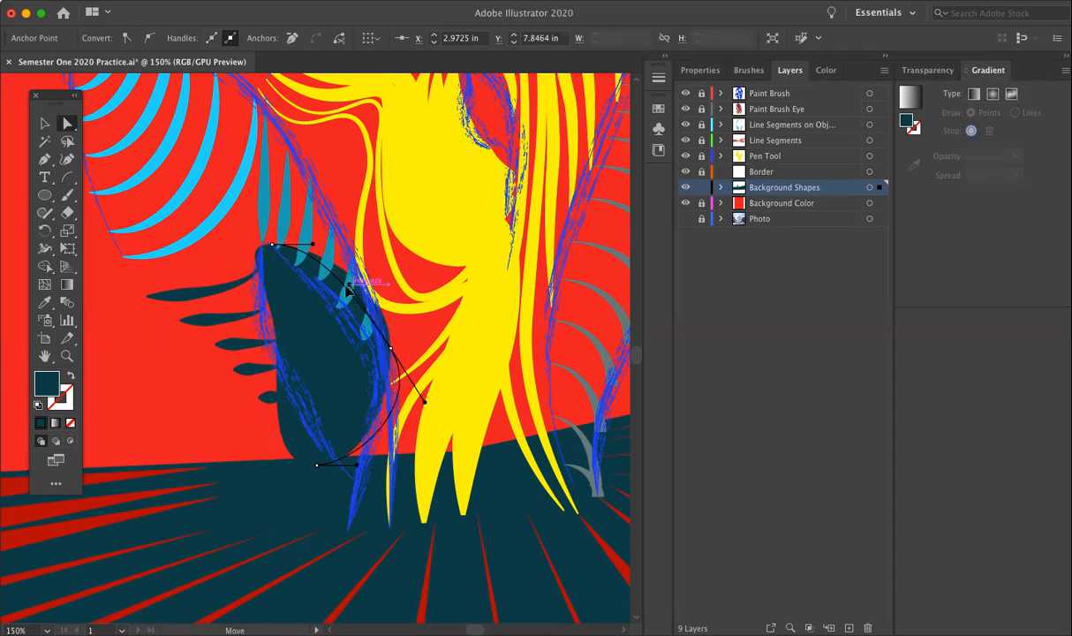
left_click_drag(390, 347, 367, 350)
left_click_drag(317, 464, 340, 466)
left_click_drag(276, 415, 307, 425)
mouse_move(277, 257)
left_mouse_down()
mouse_move(277, 246)
mouse_move(311, 253)
mouse_move(295, 281)
mouse_move(304, 277)
mouse_move(275, 253)
left_mouse_up()
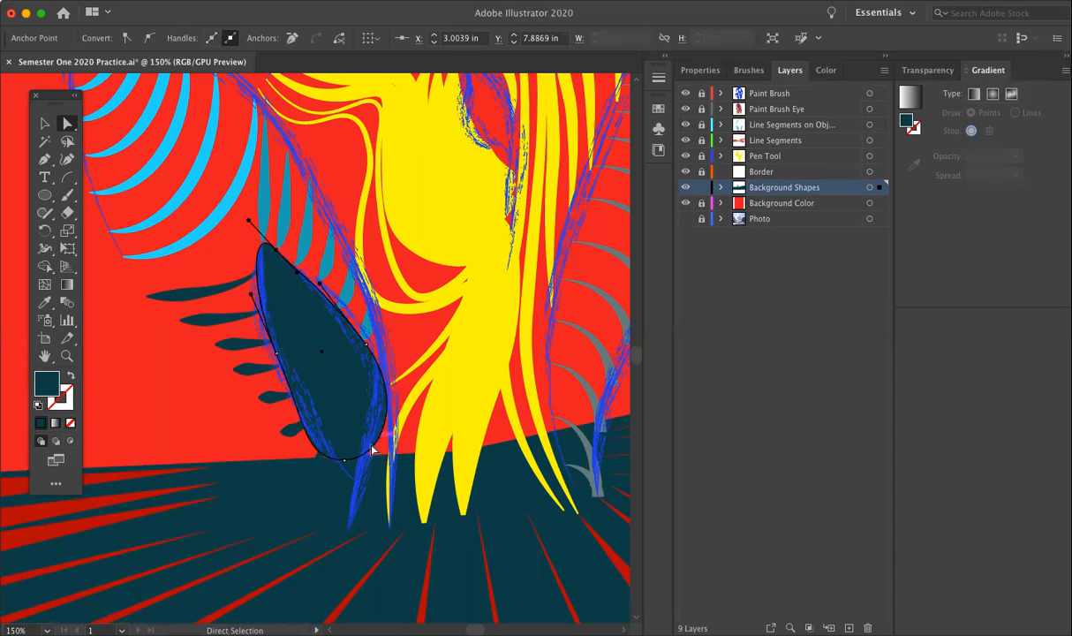
Step: Refine the leaf shape's lower and side curves to follow the blue brush outline, and deselect it
left_click(345, 459)
left_click_drag(346, 468, 385, 450)
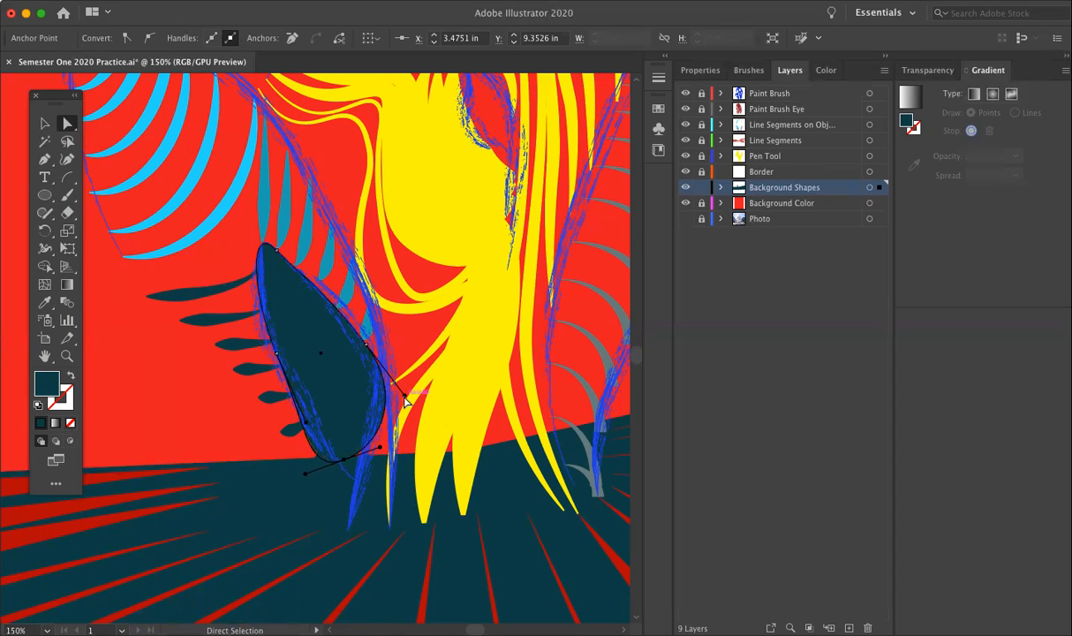
left_click_drag(406, 399, 357, 346)
left_click_drag(283, 347, 268, 352)
left_click(159, 375)
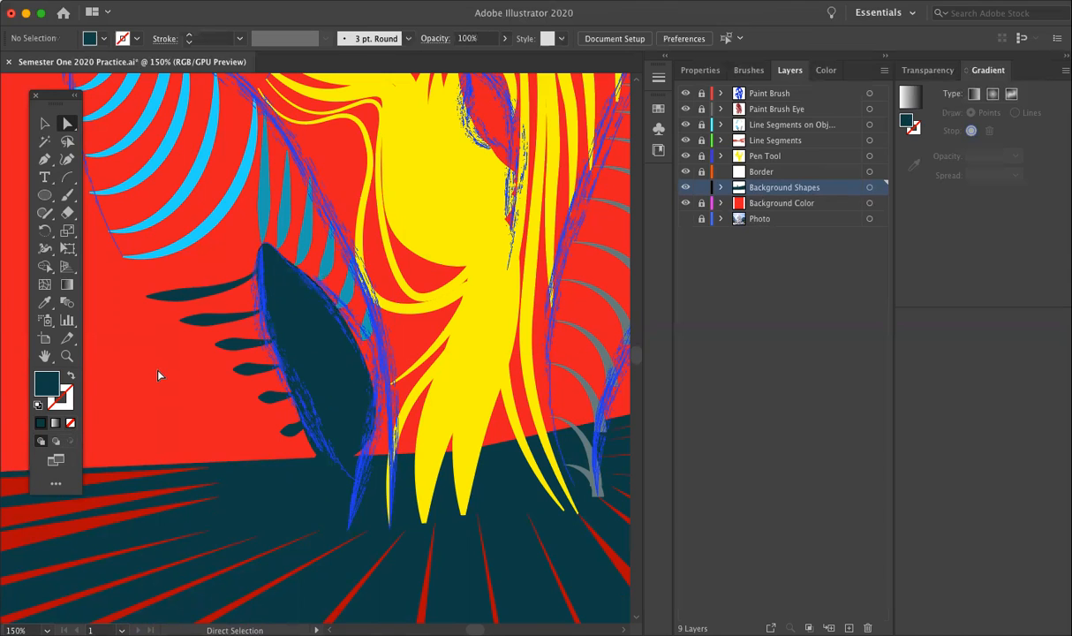
Step: Fill the leaf shape with the orange-red color F4260B
key("super+minus")
key("super+minus")
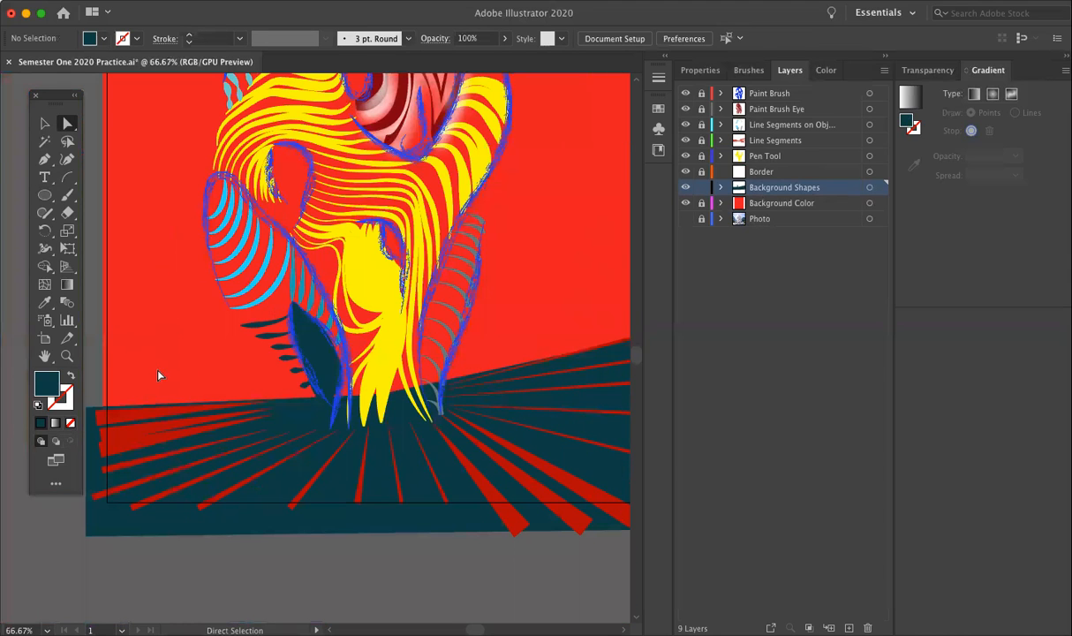
left_click(314, 358)
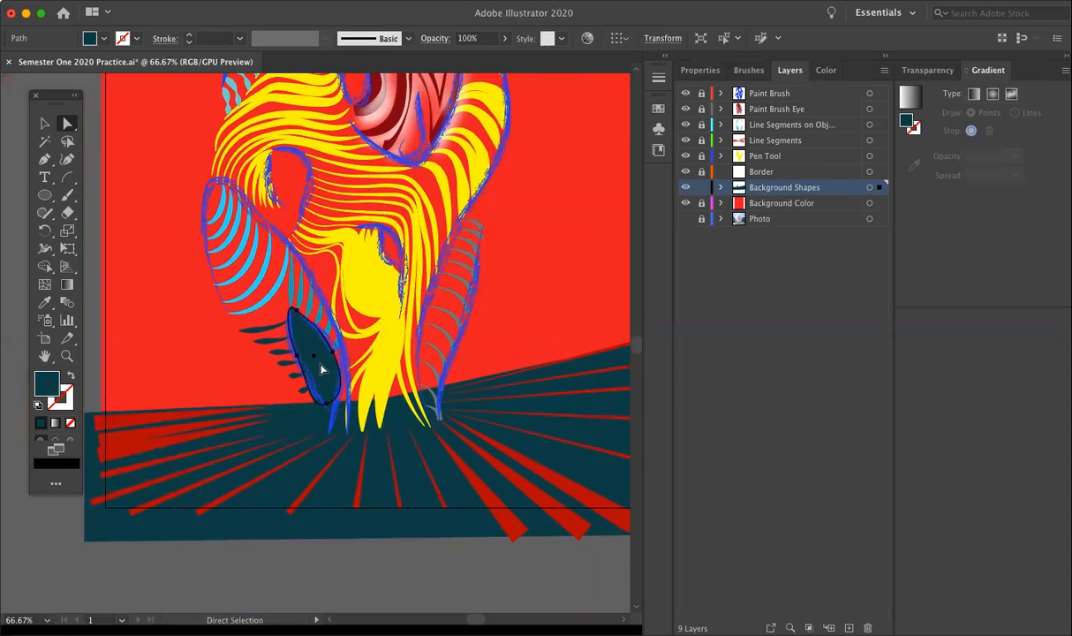
scroll(321, 369, "up", 1)
key("super+minus")
key("super+minus")
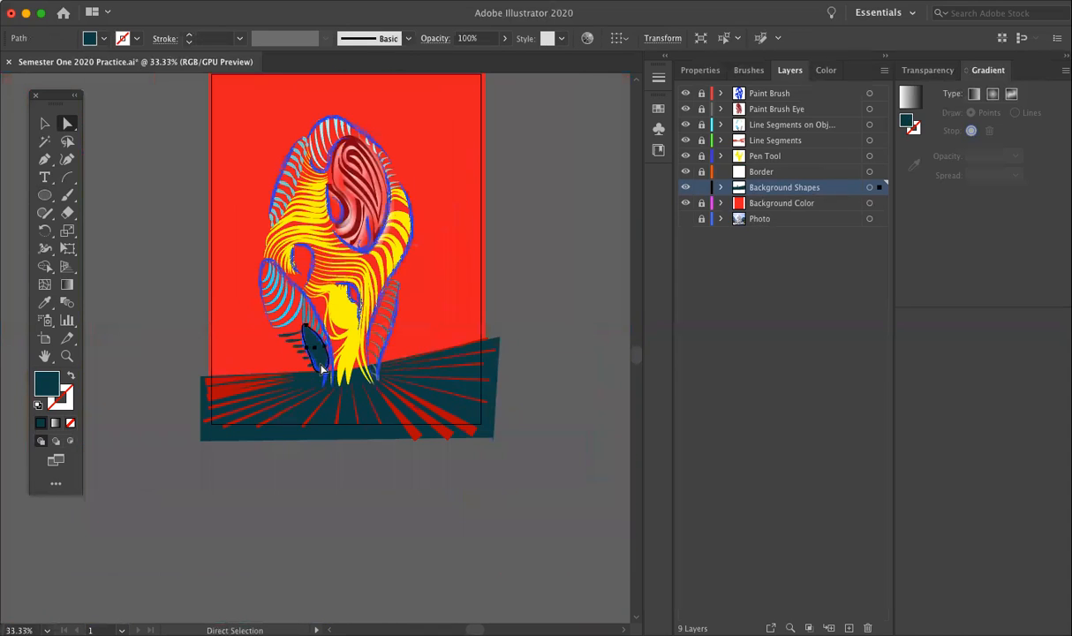
scroll(322, 369, "up", 3)
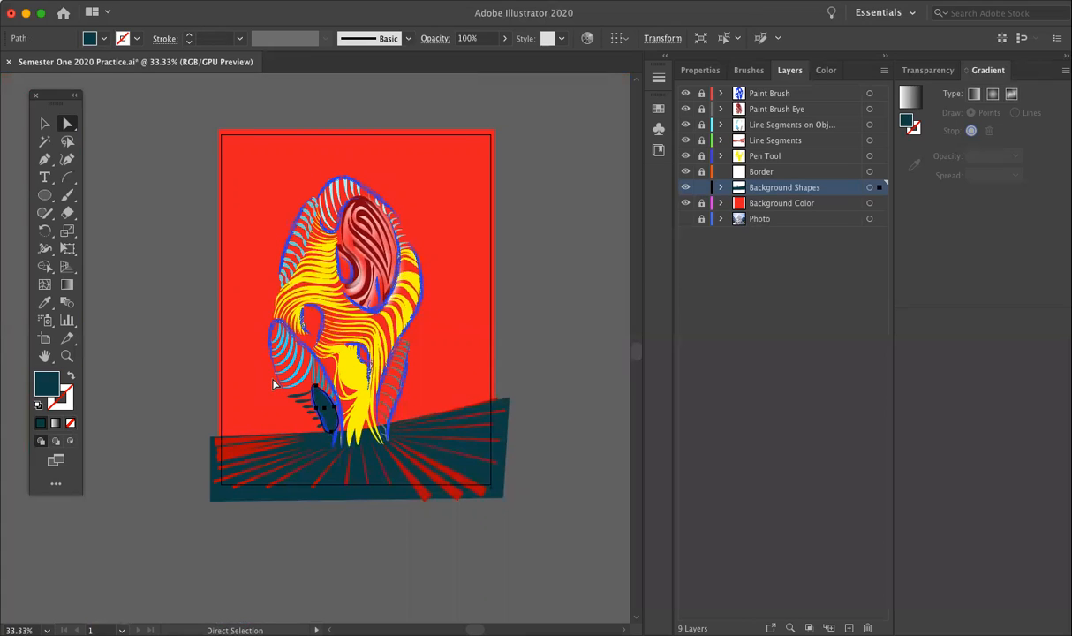
double_click(46, 380)
left_click(621, 281)
left_click_drag(618, 294, 589, 290)
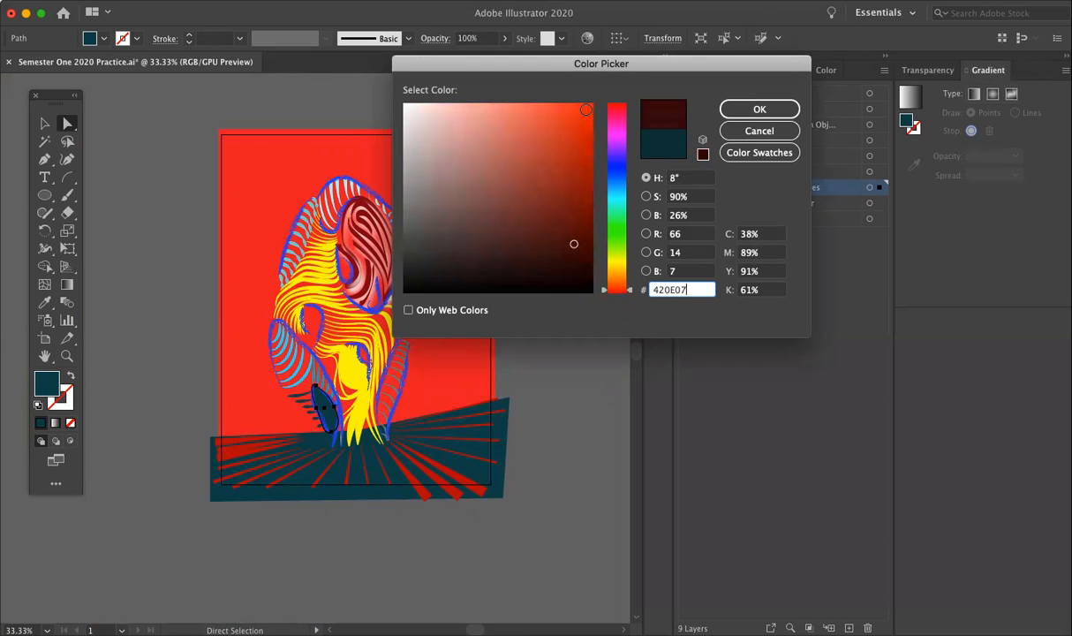
left_click(585, 110)
left_click(759, 109)
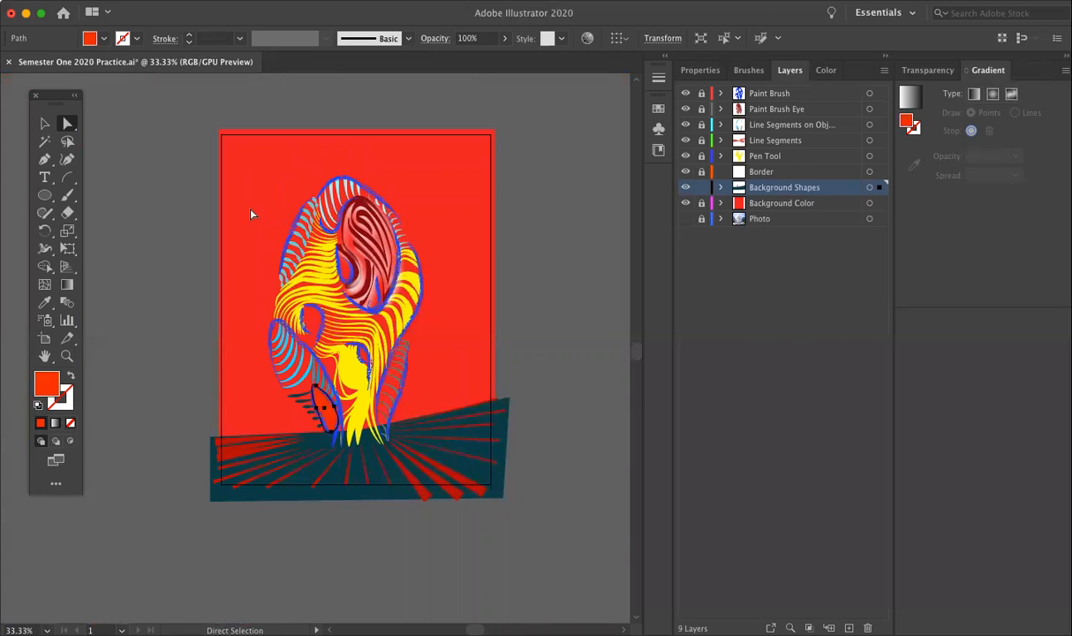
Step: Change the leaf shape's fill to a lighter salmon pink
left_click(167, 226)
left_click(322, 400)
double_click(47, 385)
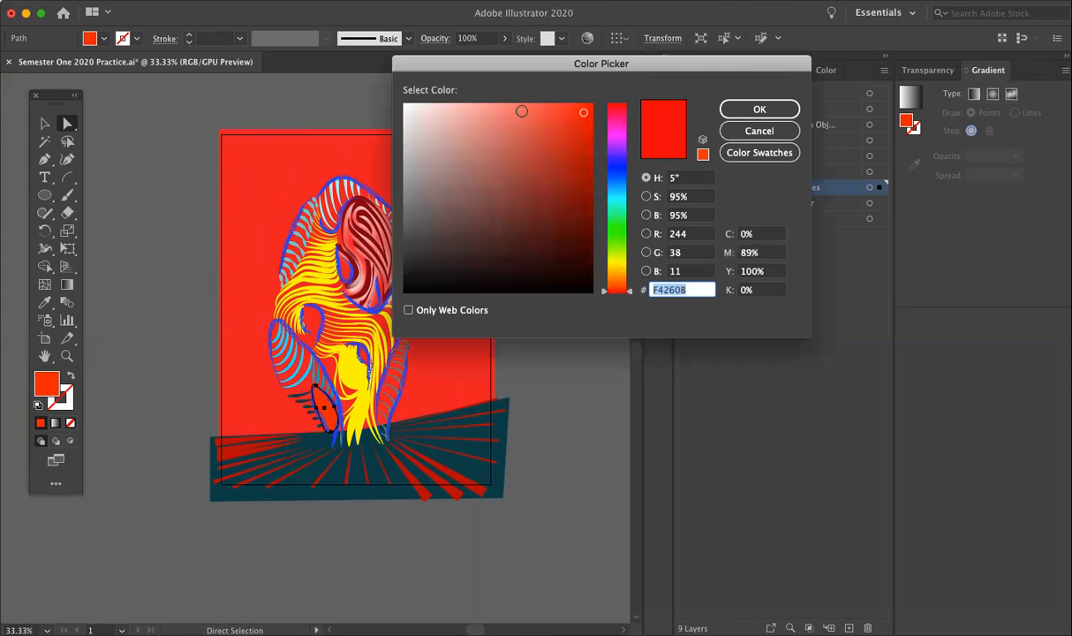
left_click(517, 107)
left_click(759, 108)
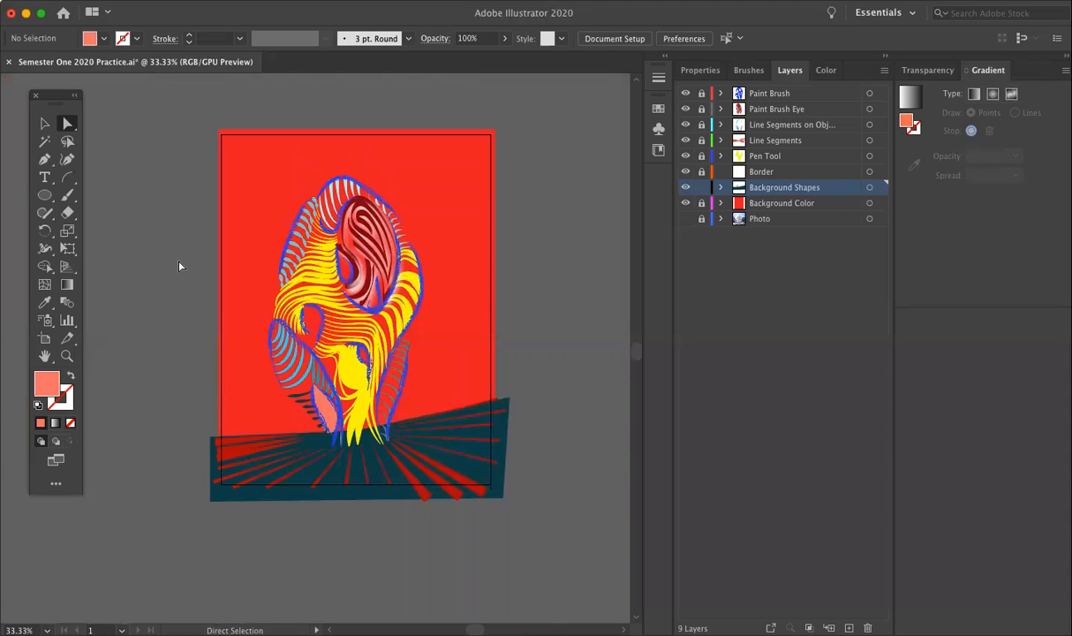
key("super+equal")
key("super+equal")
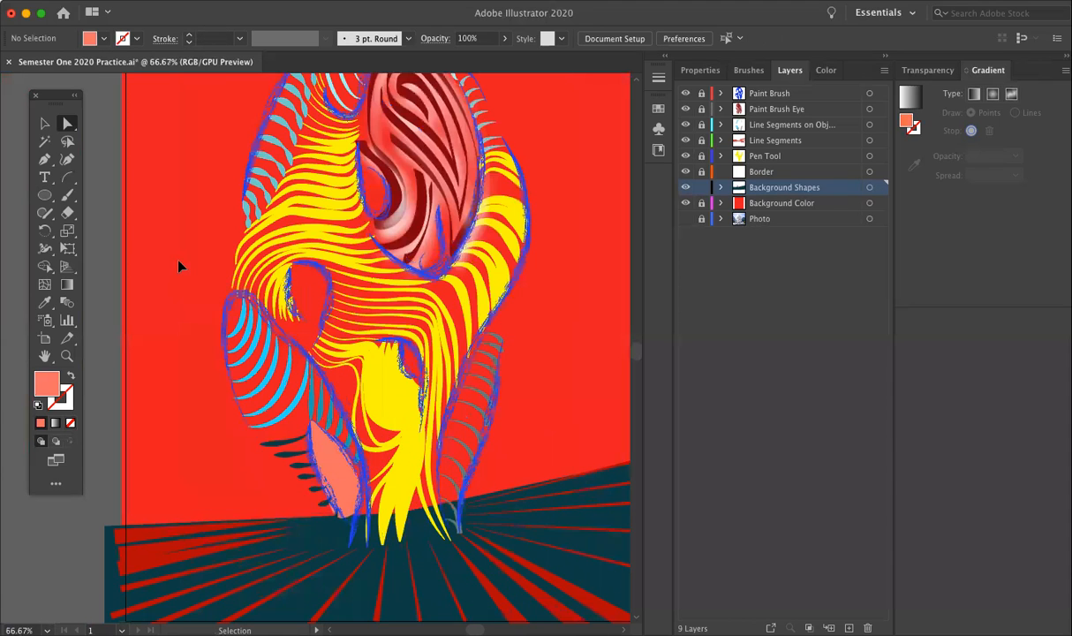
key("super+minus")
scroll(179, 267, "up", 3)
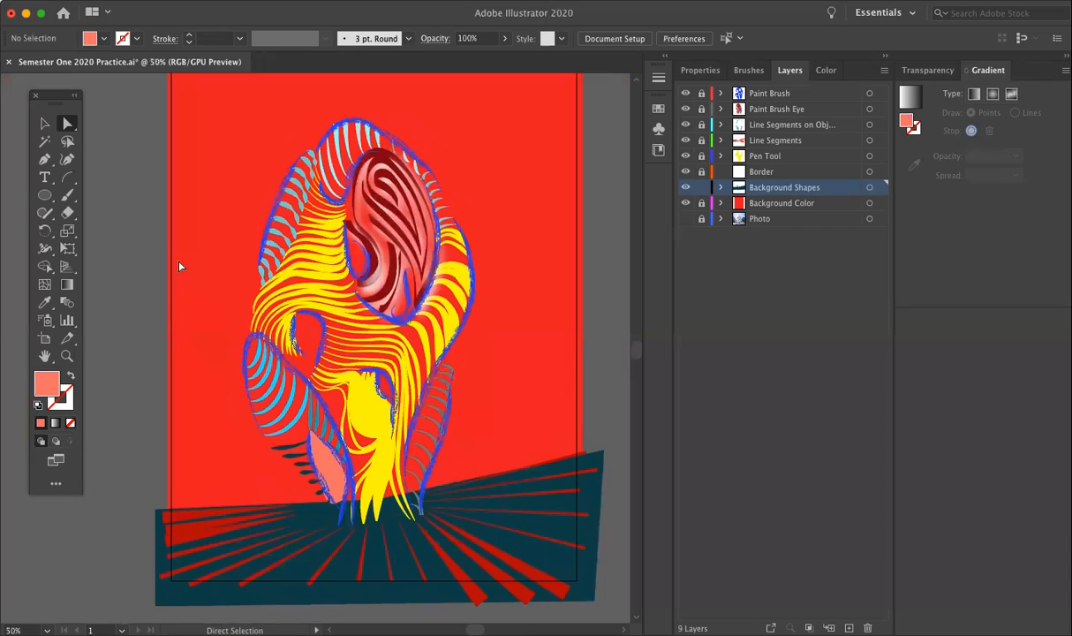
scroll(487, 292, "up", 4)
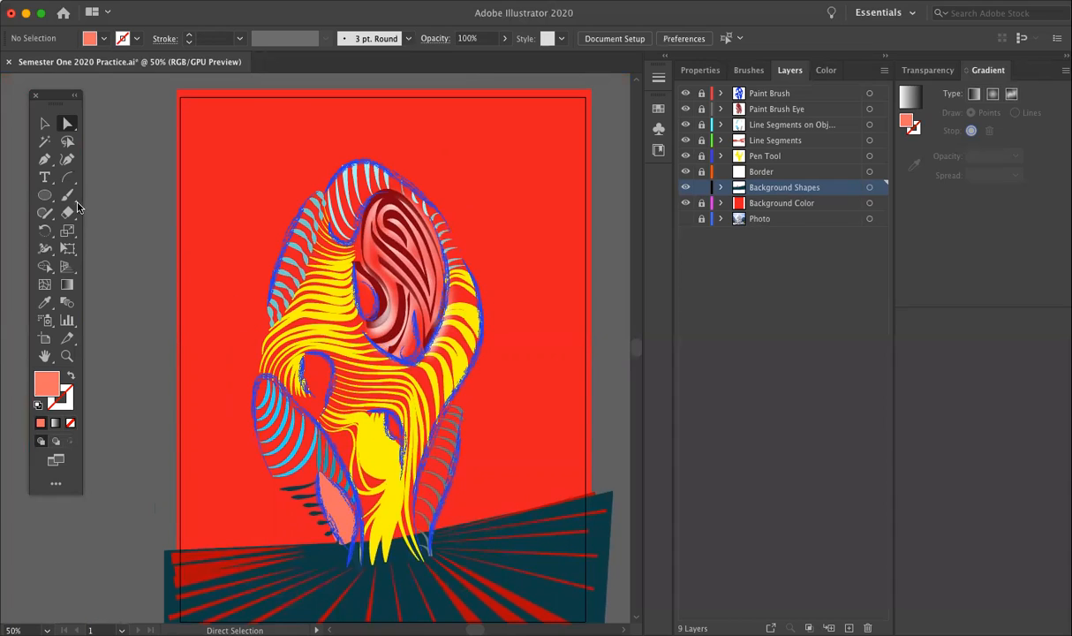
Step: Choose the Rectangle tool and set its appearance to no fill with a purple 830D8C stroke
left_click(44, 194)
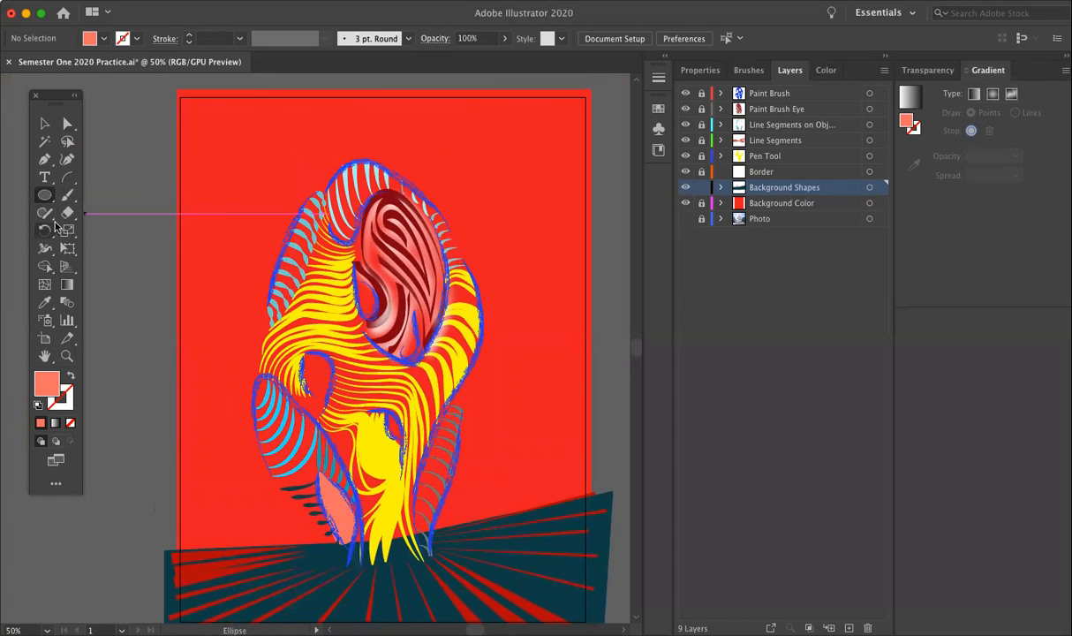
left_click(47, 199)
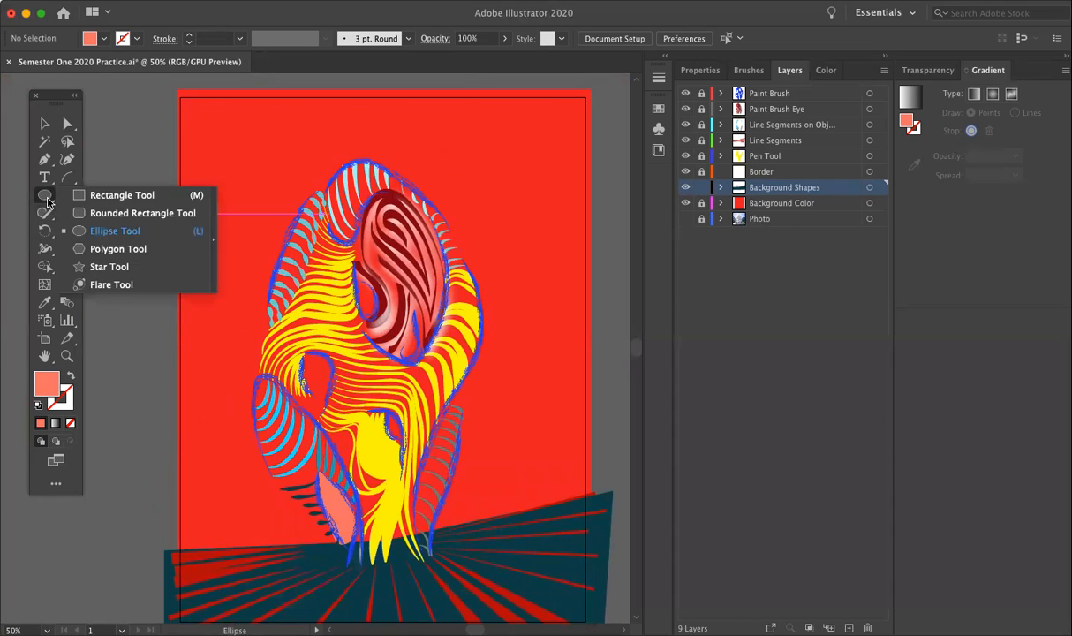
left_click(96, 196)
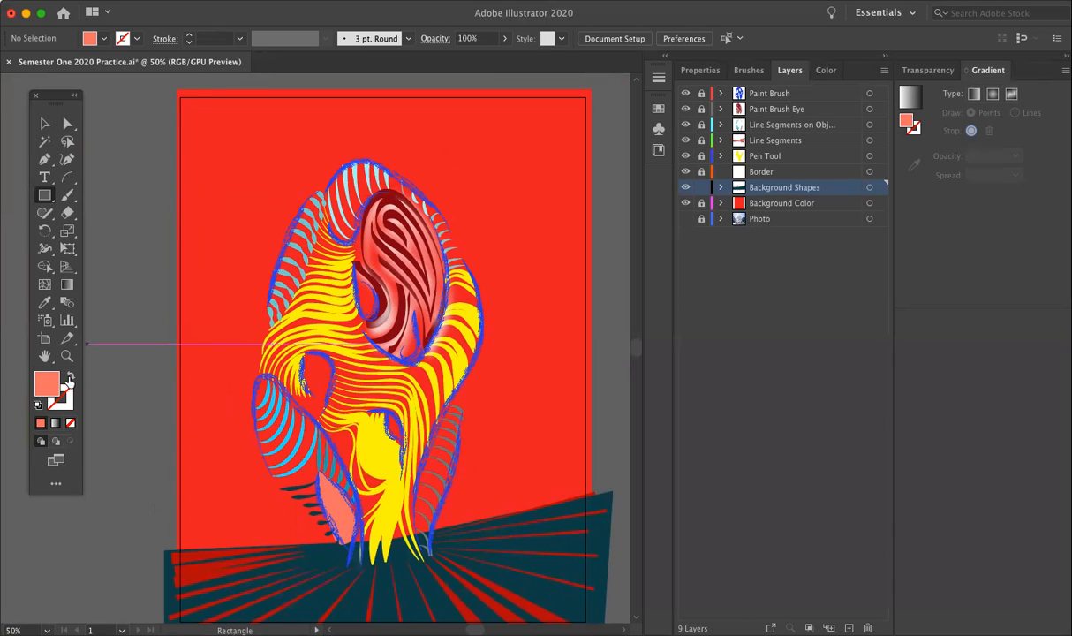
key("shift+x")
left_click(70, 401)
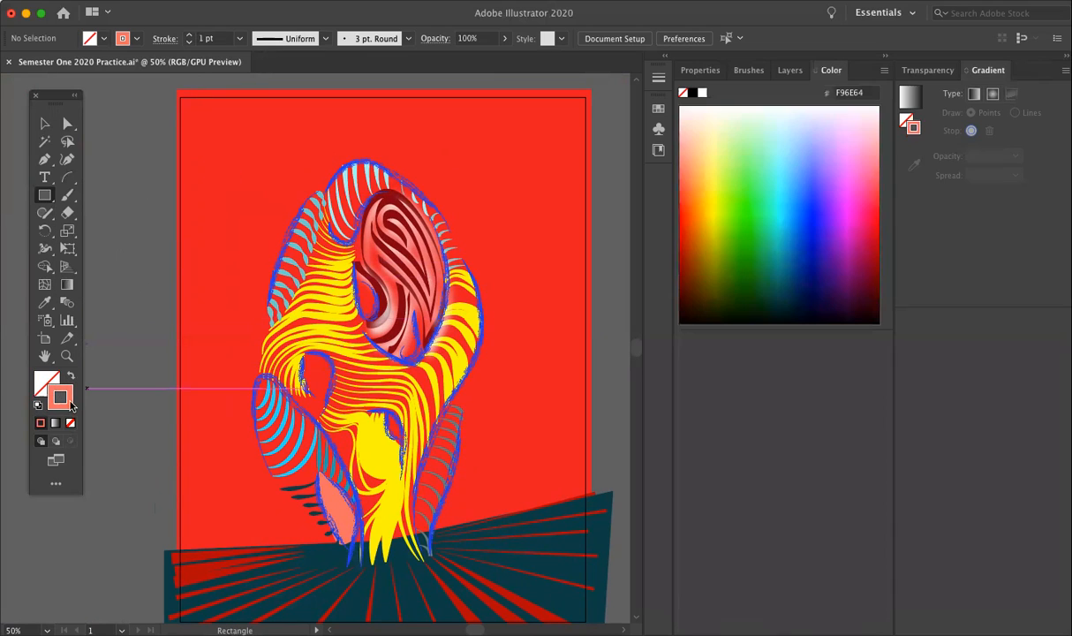
double_click(72, 404)
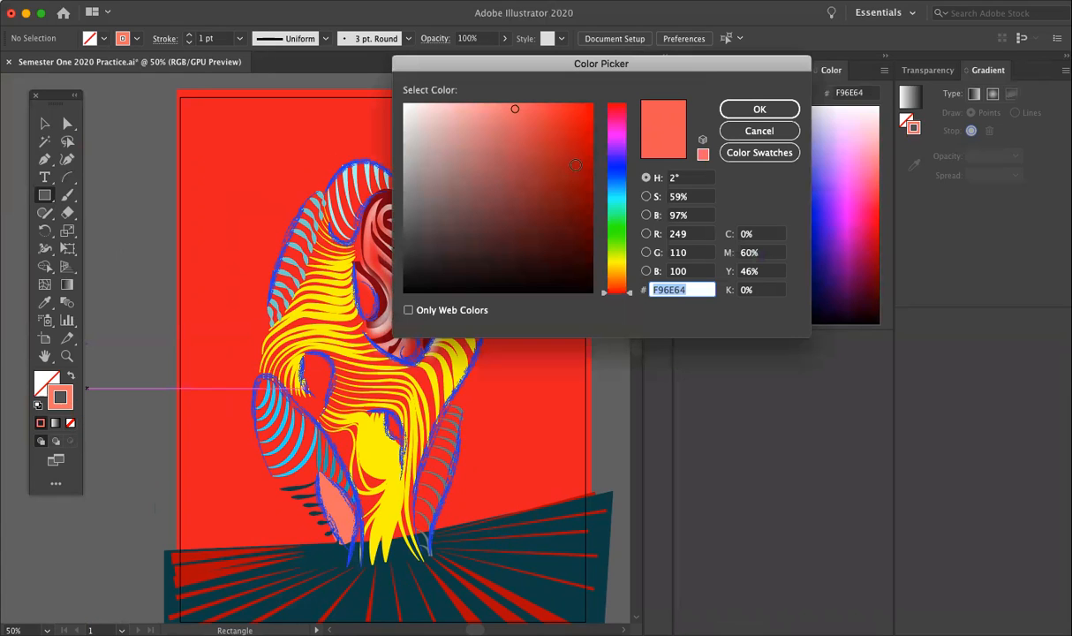
left_click(571, 204)
left_click(546, 213)
mouse_move(619, 158)
left_mouse_down()
mouse_move(619, 136)
mouse_move(561, 116)
left_mouse_up()
mouse_move(568, 166)
left_mouse_down()
mouse_move(576, 204)
mouse_move(577, 185)
left_mouse_up()
left_click(758, 108)
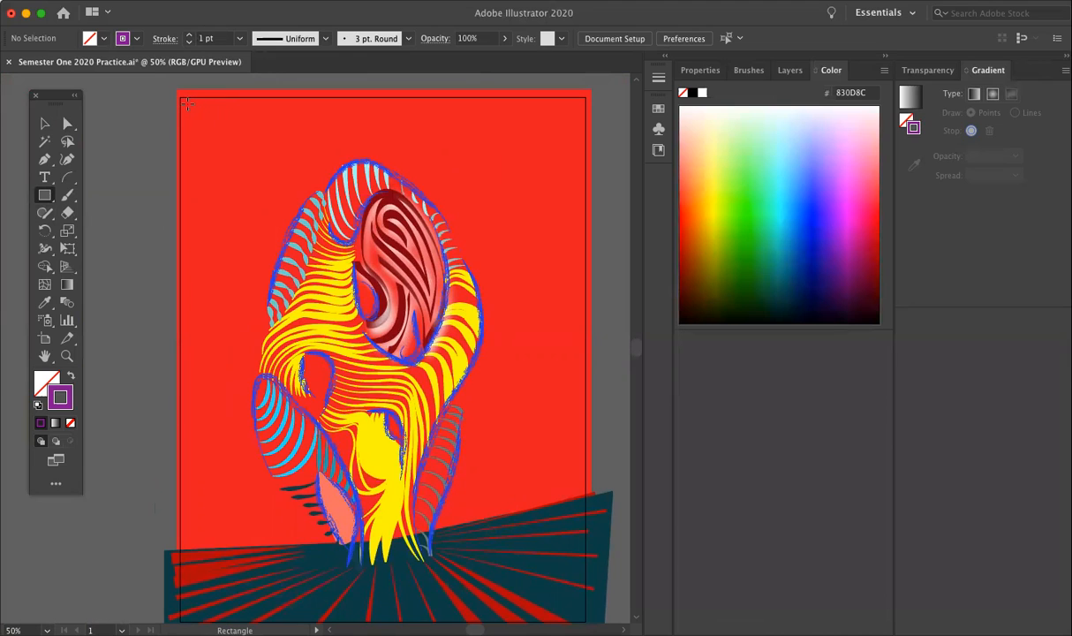
Step: Draw a rectangle about 8.16 by 10.64 in just inside the artboard's black margin frame and apply the elliptical width profile
scroll(187, 103, "down", 1)
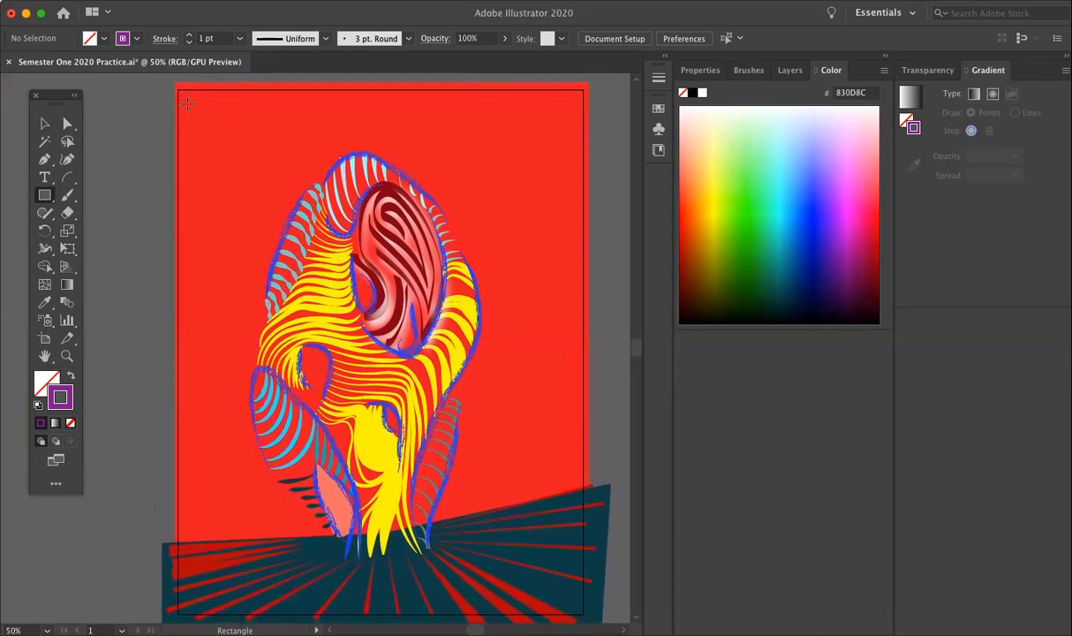
left_click_drag(184, 97, 575, 604)
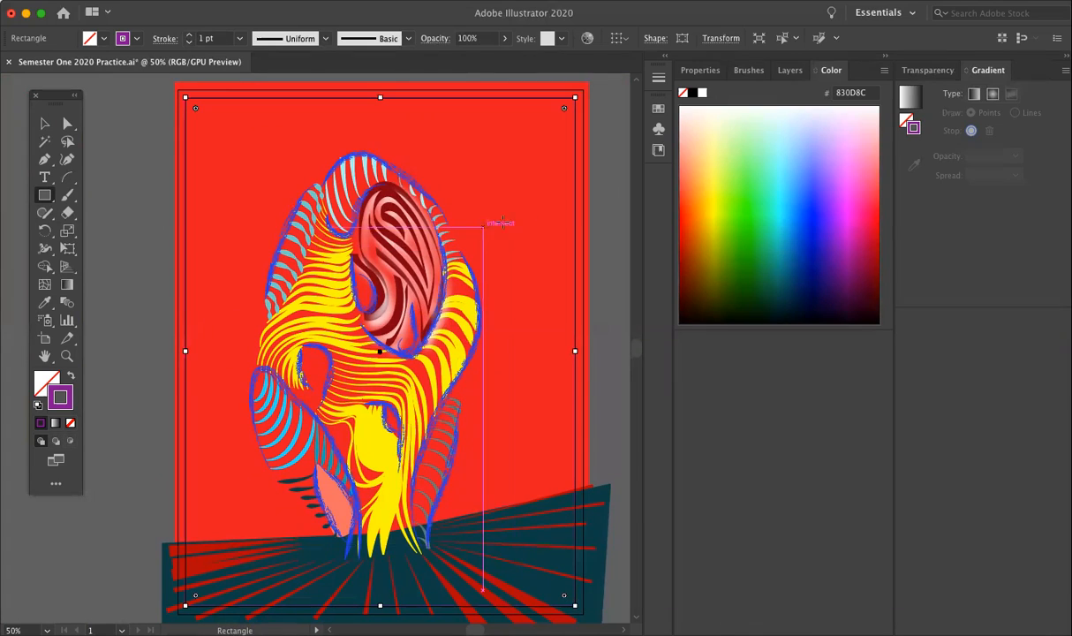
left_click(304, 39)
left_click(299, 86)
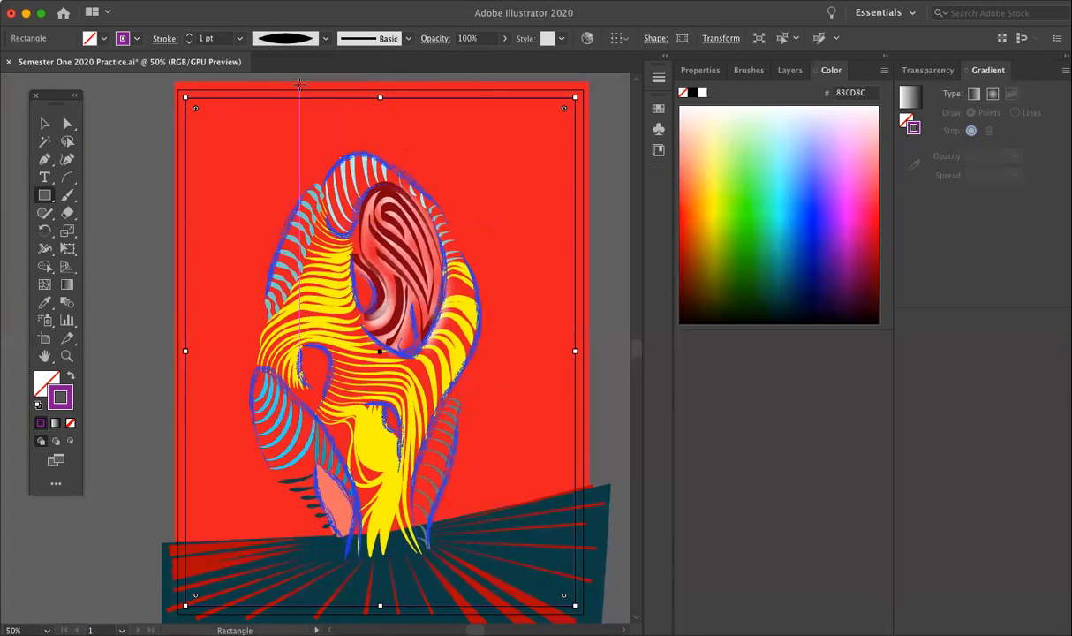
Step: Try thinner stroke weights on the rectangle and return it to a uniform 1 pt stroke
left_click(189, 41)
left_click(189, 42)
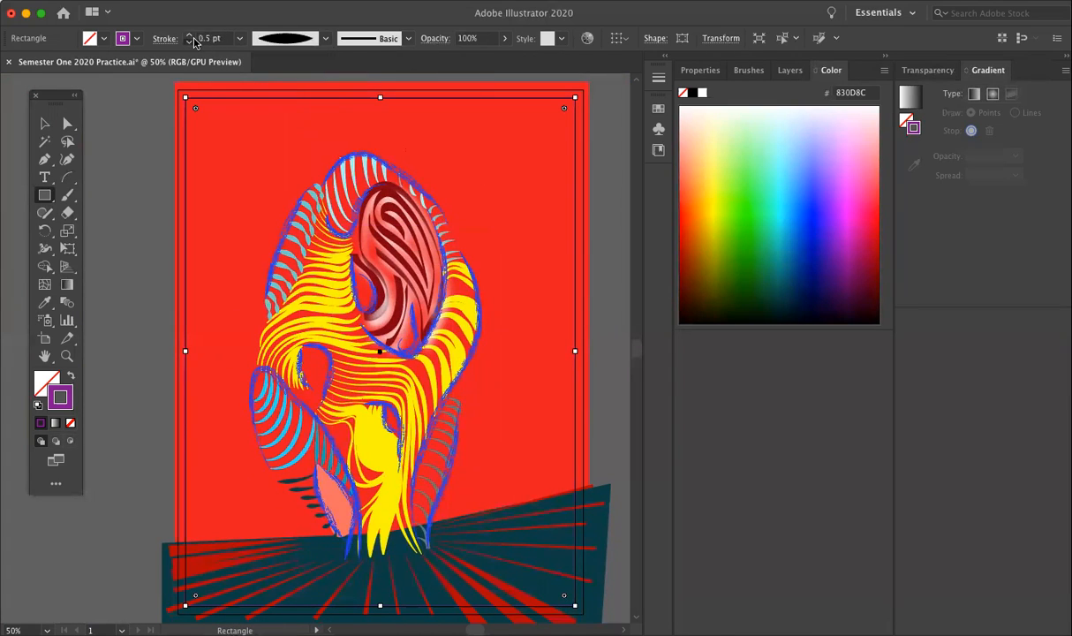
left_click(189, 41)
left_click(192, 42)
left_click(188, 35)
left_click(188, 35)
left_click(188, 35)
left_click(188, 34)
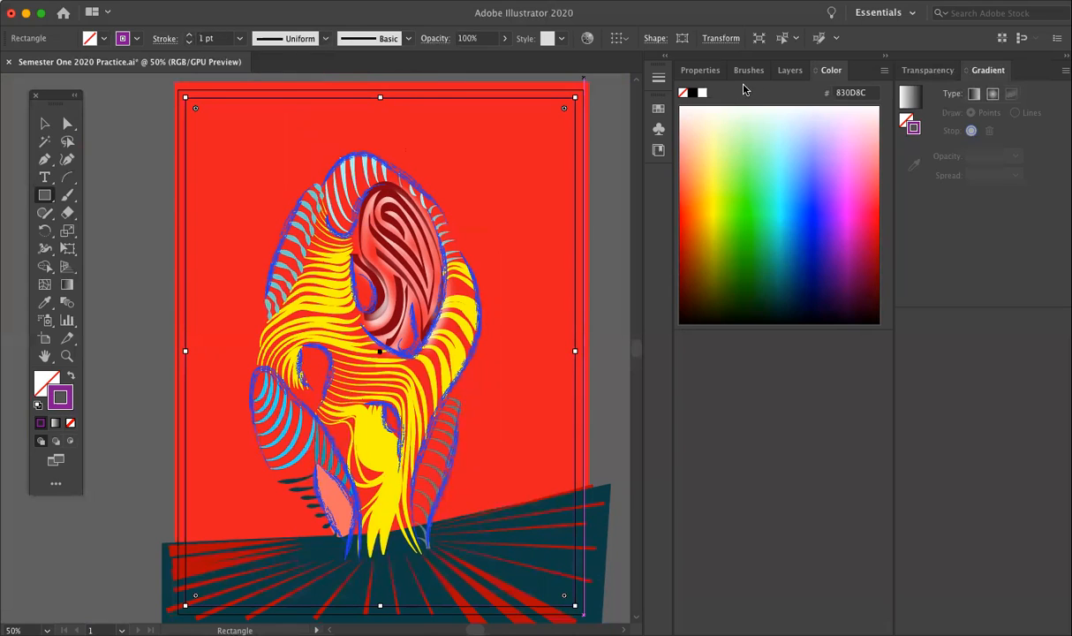
Step: Pick the rectangle within the Background Shapes layer and give it a 5 pt stroke with the elliptical width profile
left_click(790, 69)
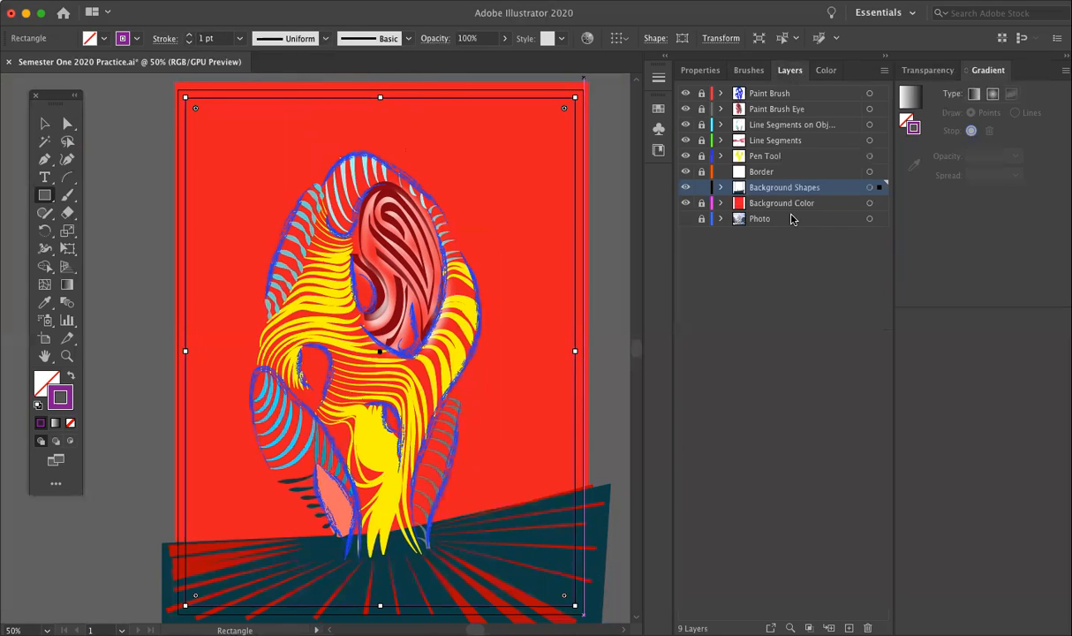
left_click(722, 187)
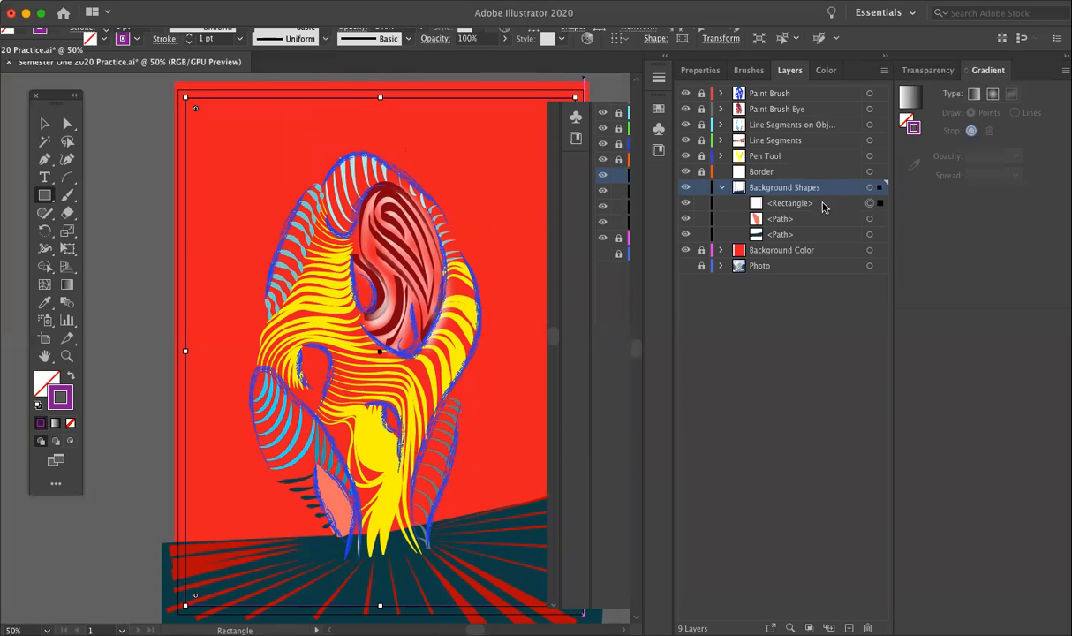
left_click(822, 206)
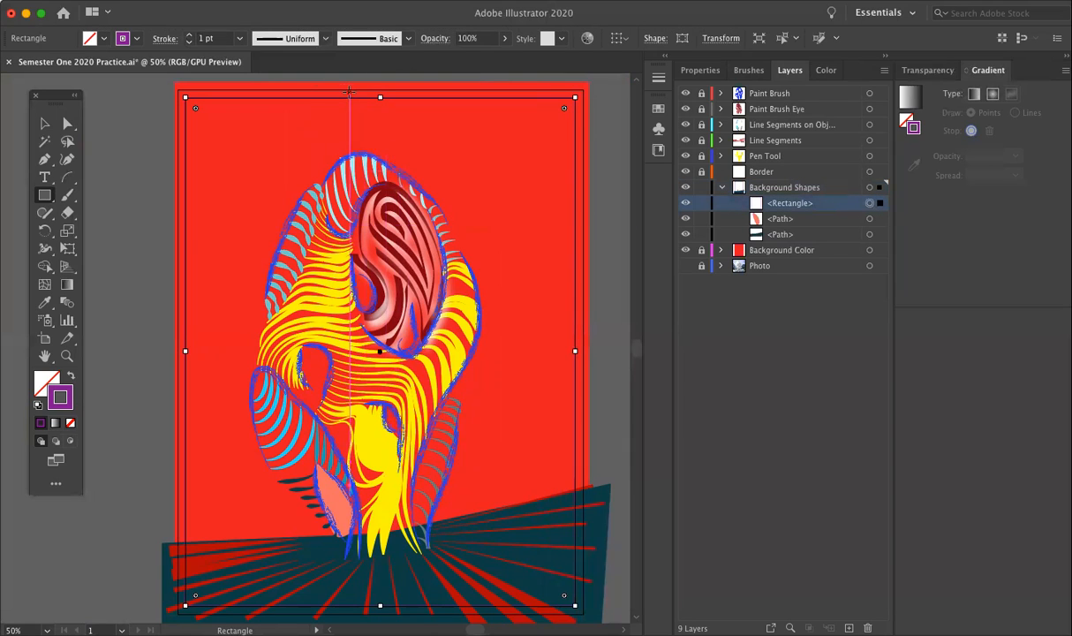
left_click(188, 35)
left_click(188, 34)
left_click(188, 35)
left_click(307, 39)
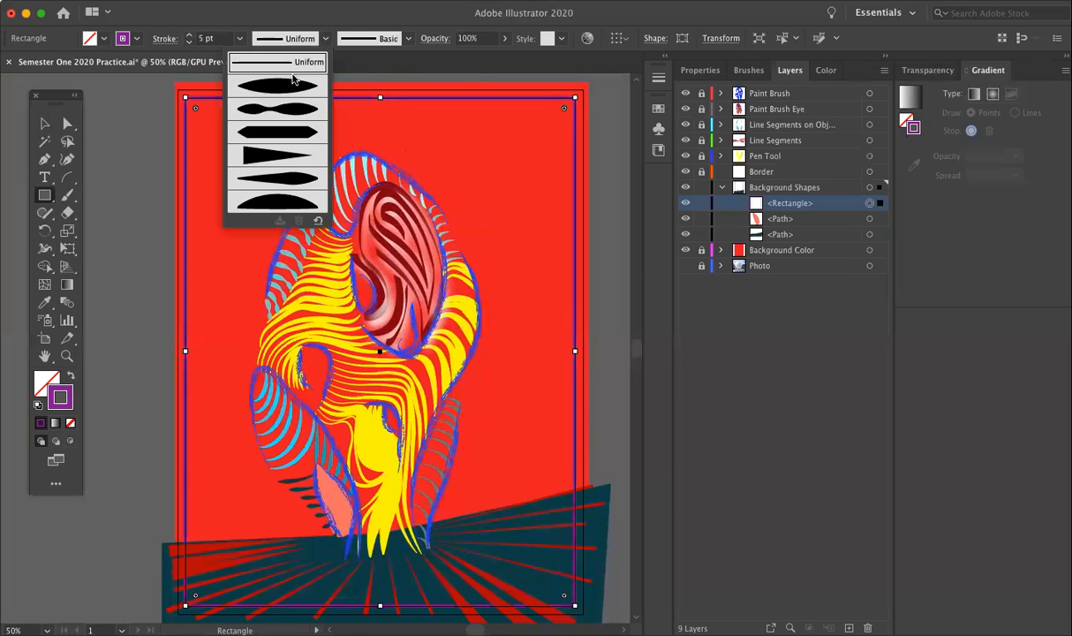
left_click(279, 84)
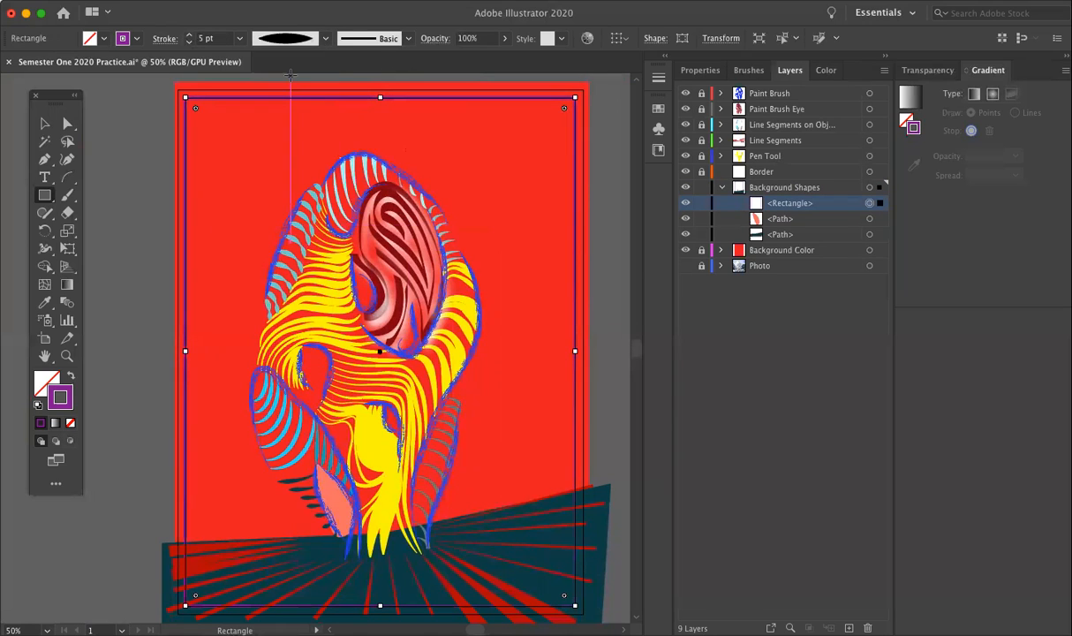
Step: Try the width profile with an even middle and pointed ends on the rectangle, and dismiss the rectangle size settings
left_click(387, 40)
left_click(326, 43)
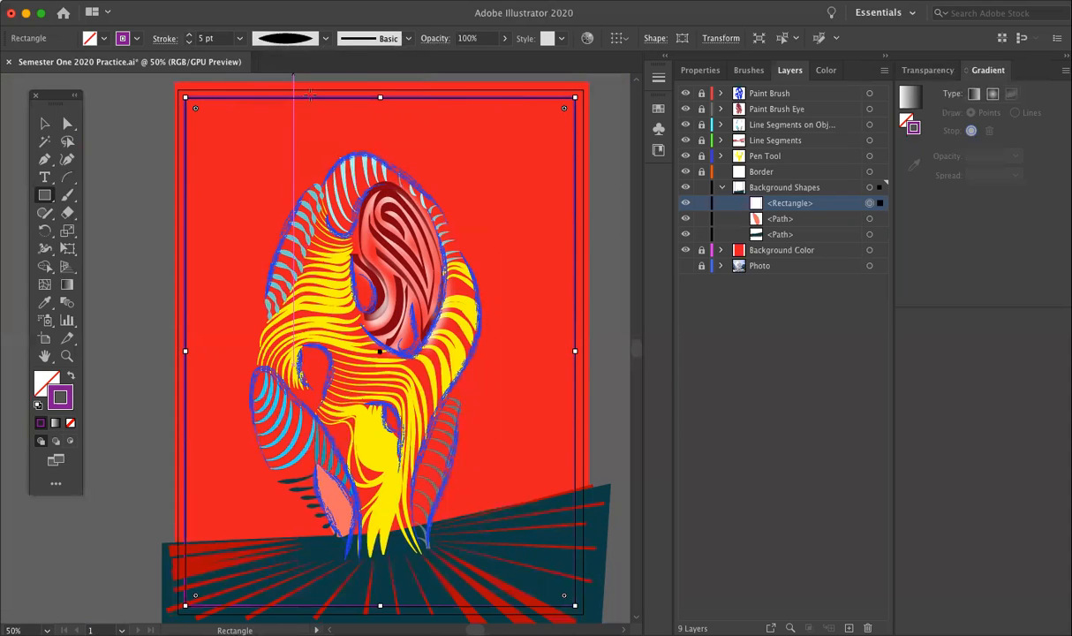
left_click(326, 38)
left_click(300, 133)
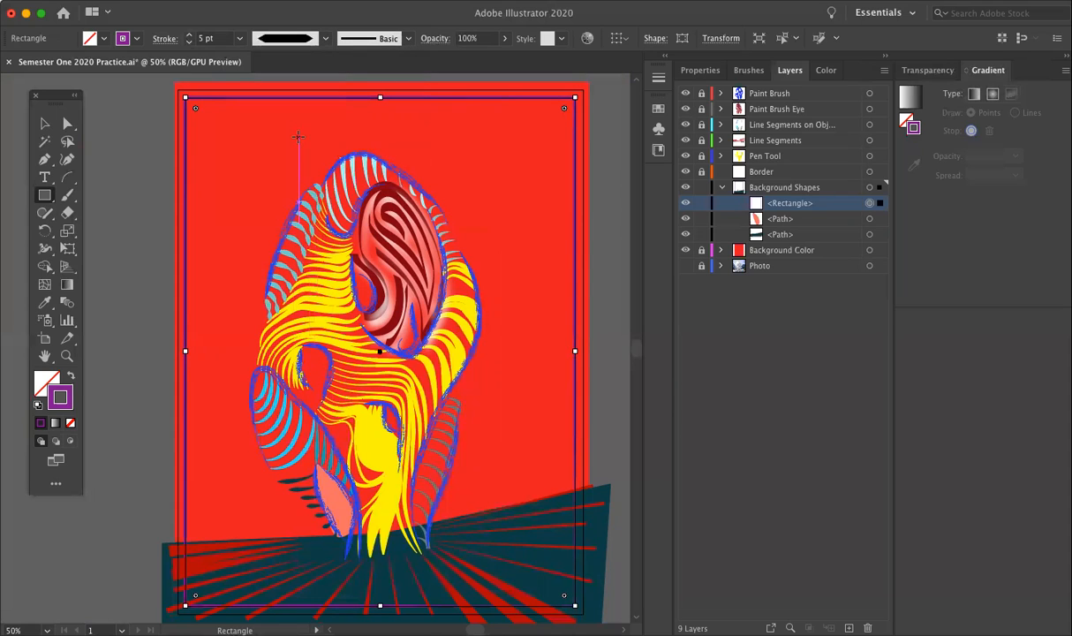
left_click(132, 181)
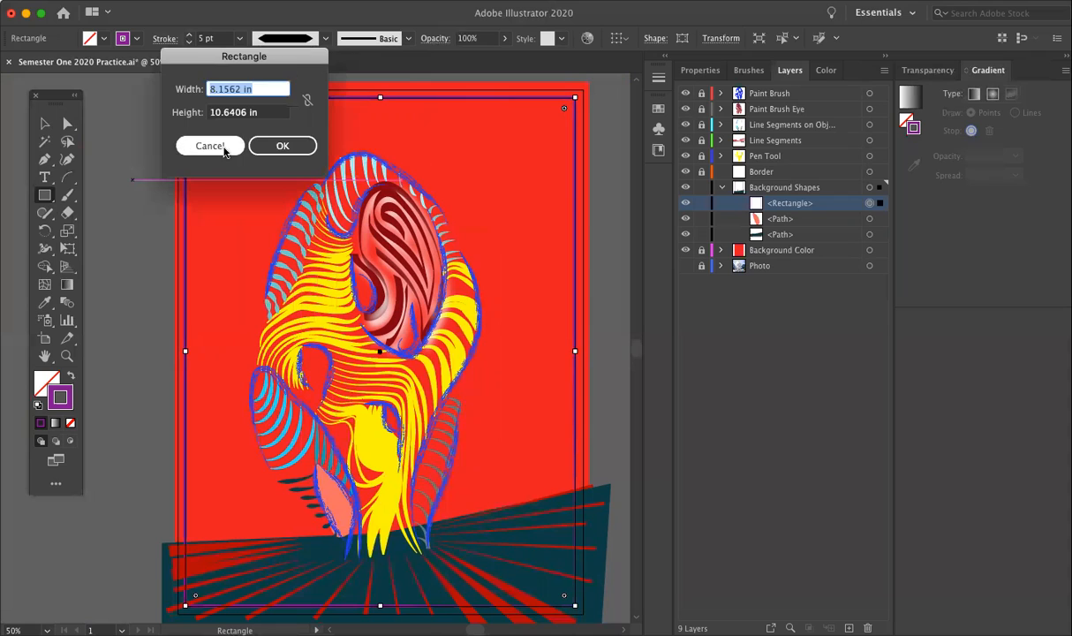
left_click(213, 139)
left_click(45, 122)
left_click(110, 115)
left_click(237, 98)
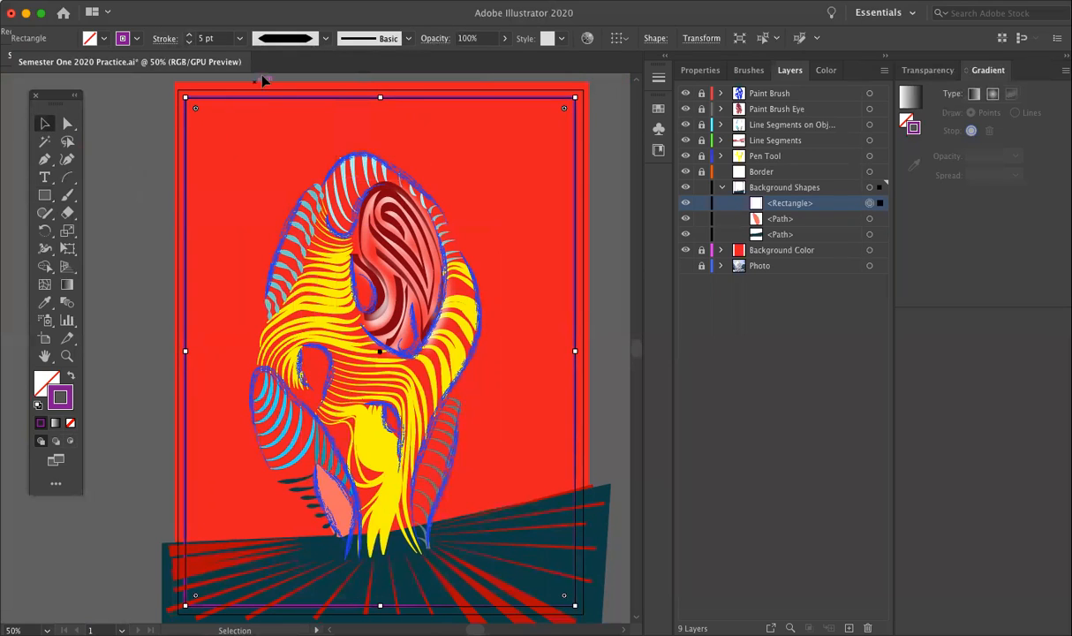
Step: Apply the 3 pt. Round brush and the elliptical width profile to the rectangle's stroke
left_click(324, 40)
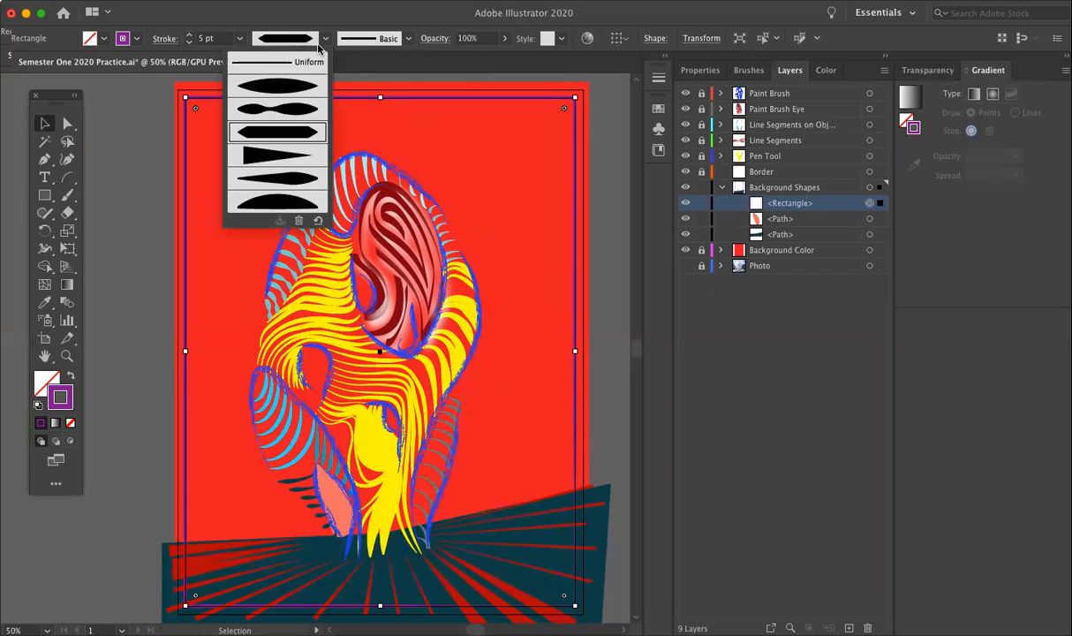
left_click(281, 92)
left_click(380, 39)
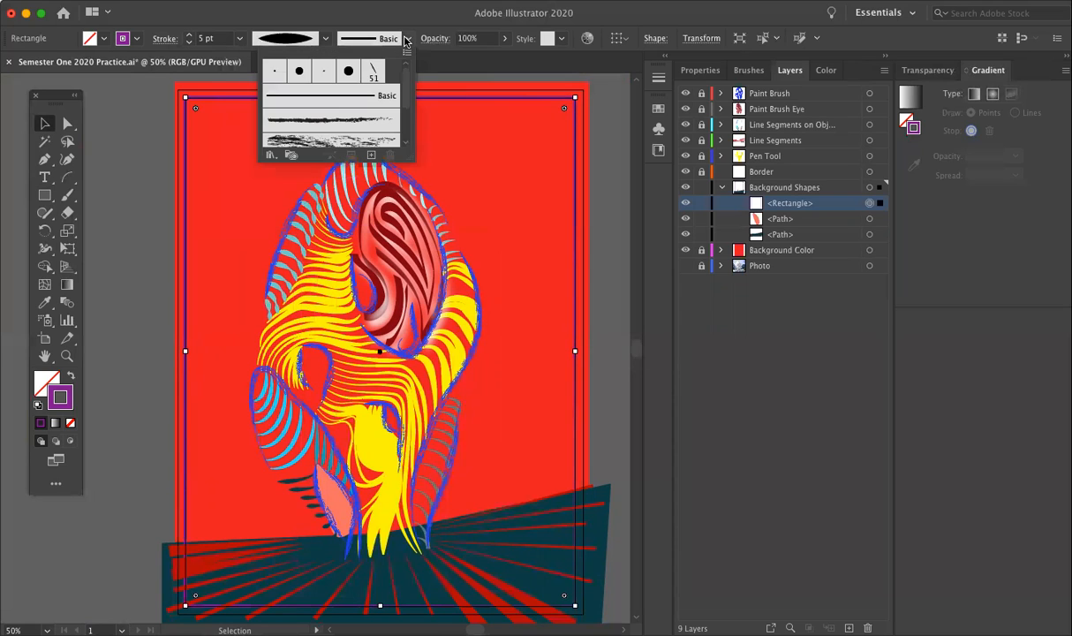
left_click(327, 70)
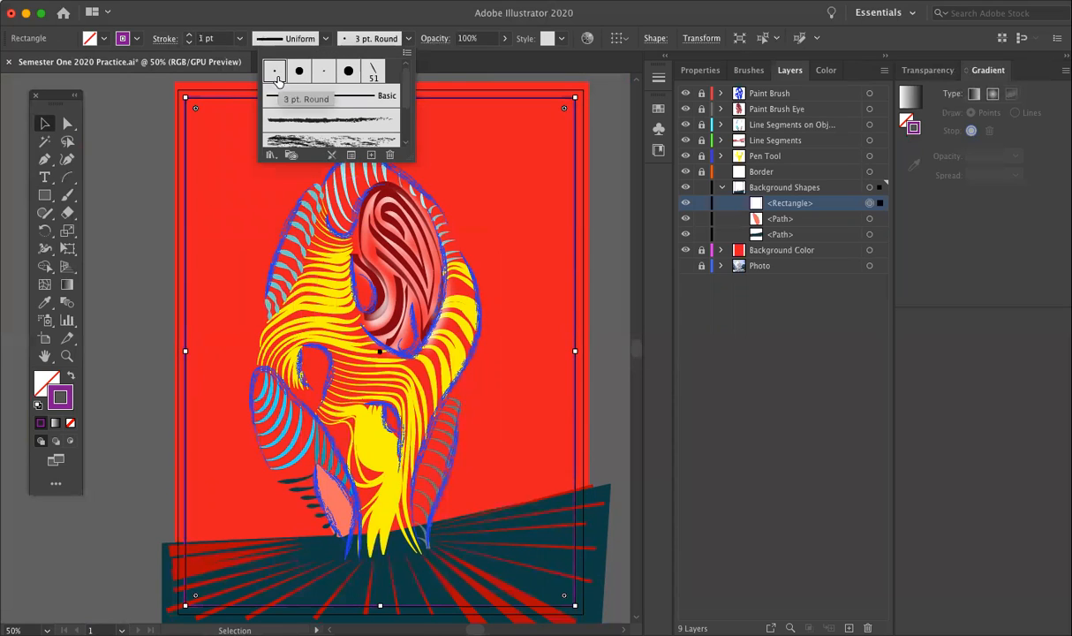
left_click(309, 39)
left_click(287, 77)
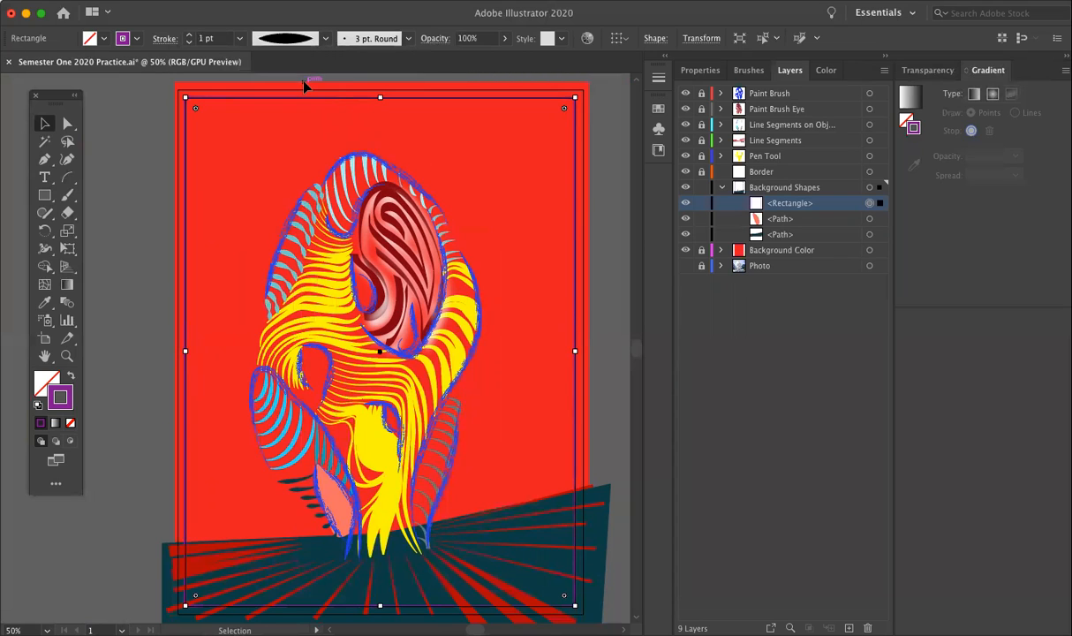
Step: Test heavier stroke weights on the rectangle, reduce its stroke to 3 pt, and delete the rectangle
left_click(188, 35)
left_click(188, 36)
left_click(189, 35)
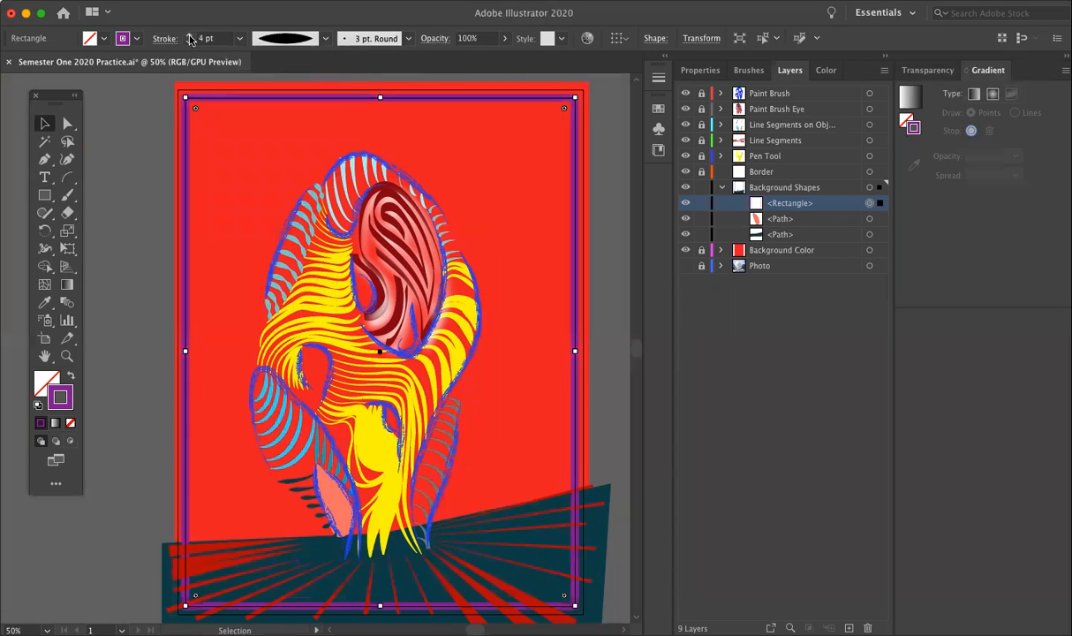
left_click(189, 36)
left_click(188, 36)
left_click(189, 42)
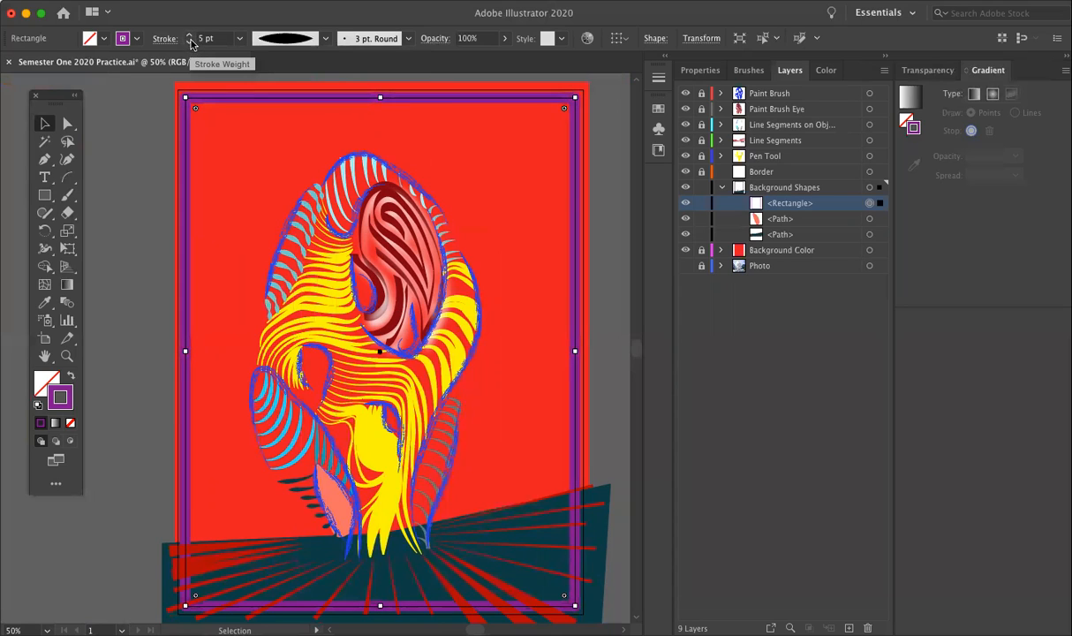
left_click(189, 43)
left_click(189, 43)
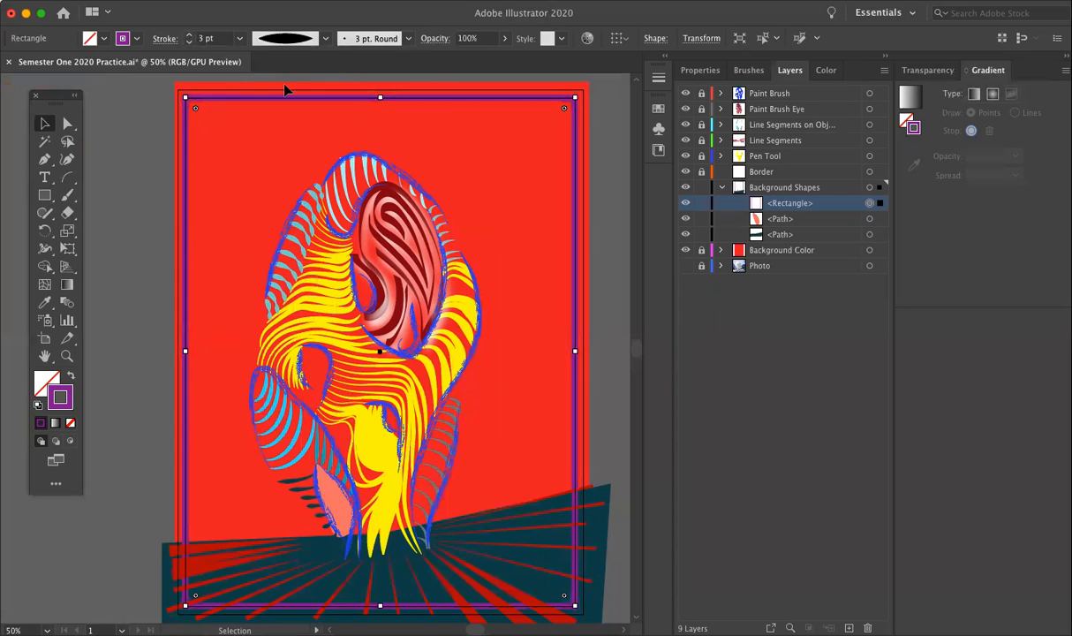
left_click(327, 40)
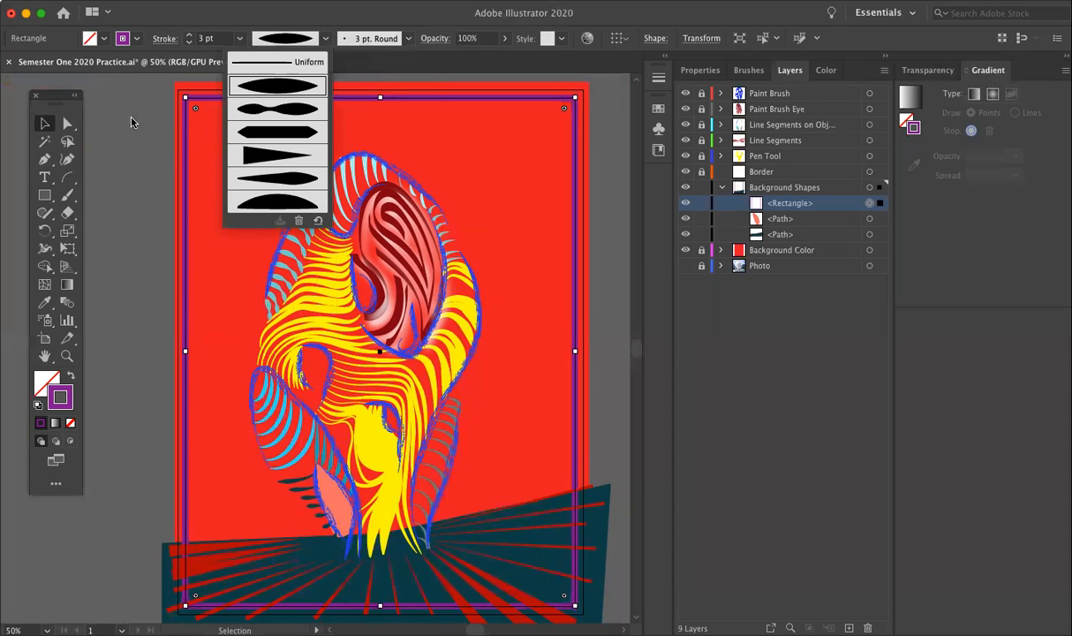
left_click(130, 120)
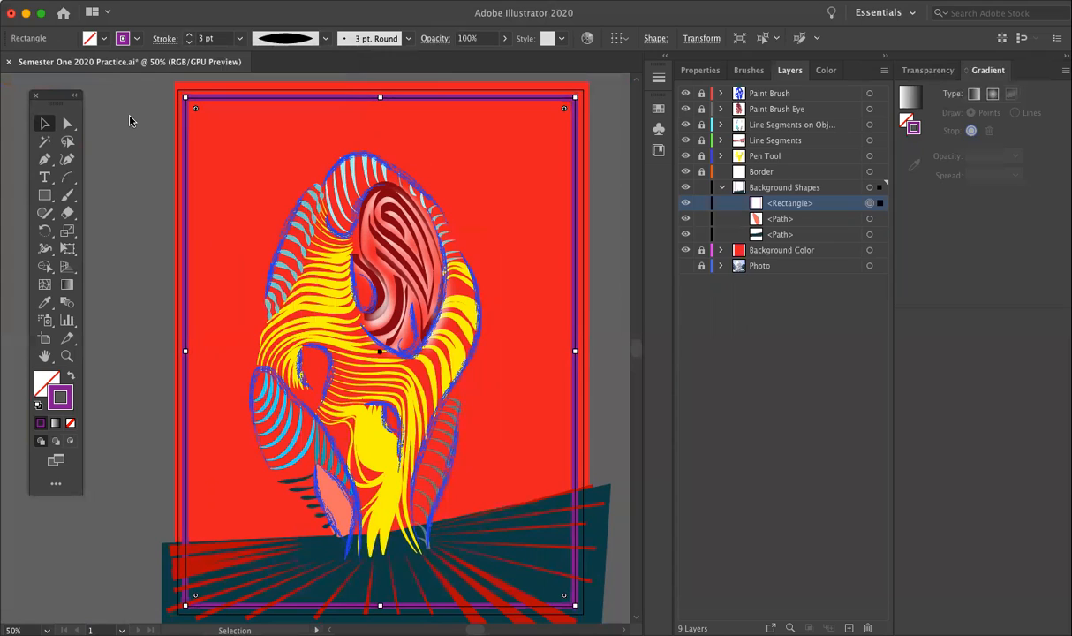
key("Delete")
Step: Draw straight 1 pt purple line segments along the top and right side, just inside the artboard's margin frame
left_click(45, 159)
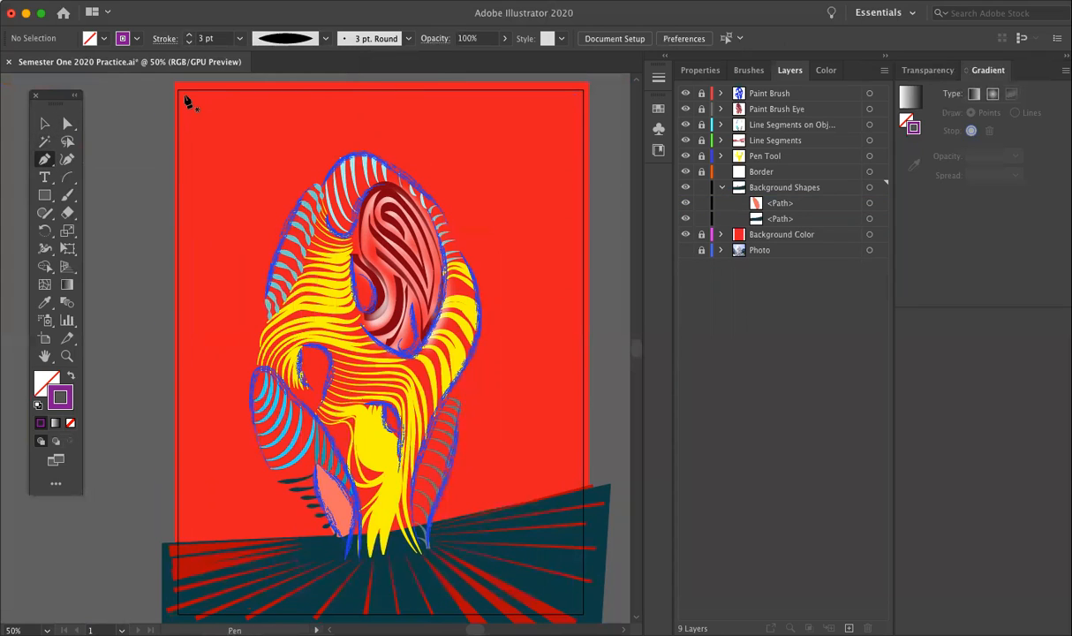
left_click_drag(67, 177, 108, 178)
left_click_drag(182, 96, 576, 157)
scroll(371, 371, "down", 5)
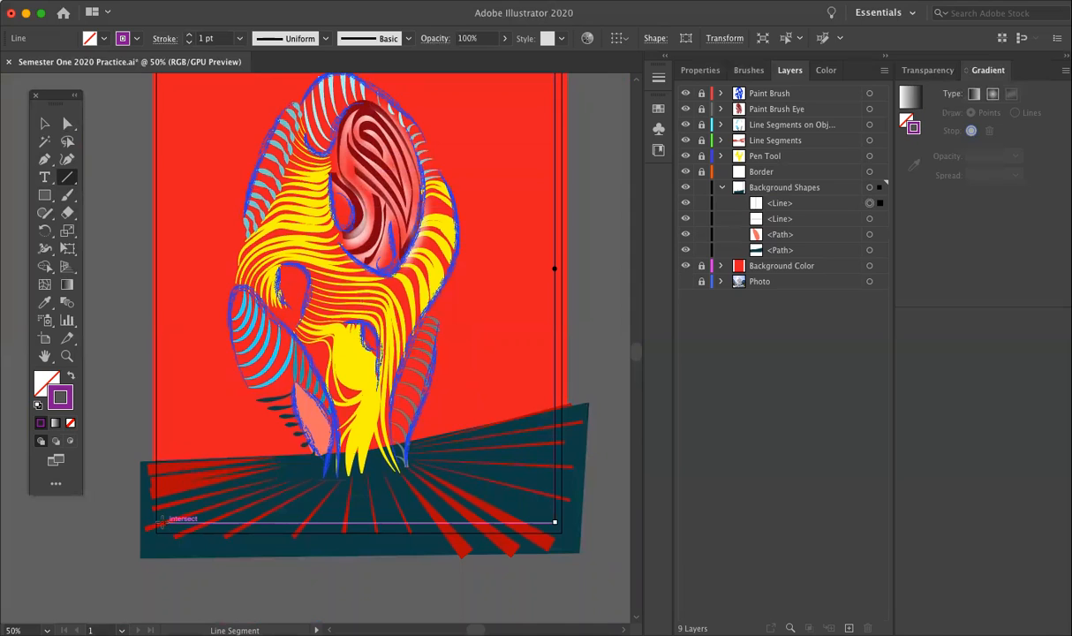
Step: Draw matching straight line segments along the bottom and left side to complete the four-sided border
left_click_drag(163, 522, 555, 522)
scroll(203, 155, "up", 3)
left_click_drag(182, 91, 188, 607)
Step: Nudge the bottom anchor point of the left border line slightly left with Direct Selection so it meets the bottom line's corner
scroll(223, 521, "down", 3)
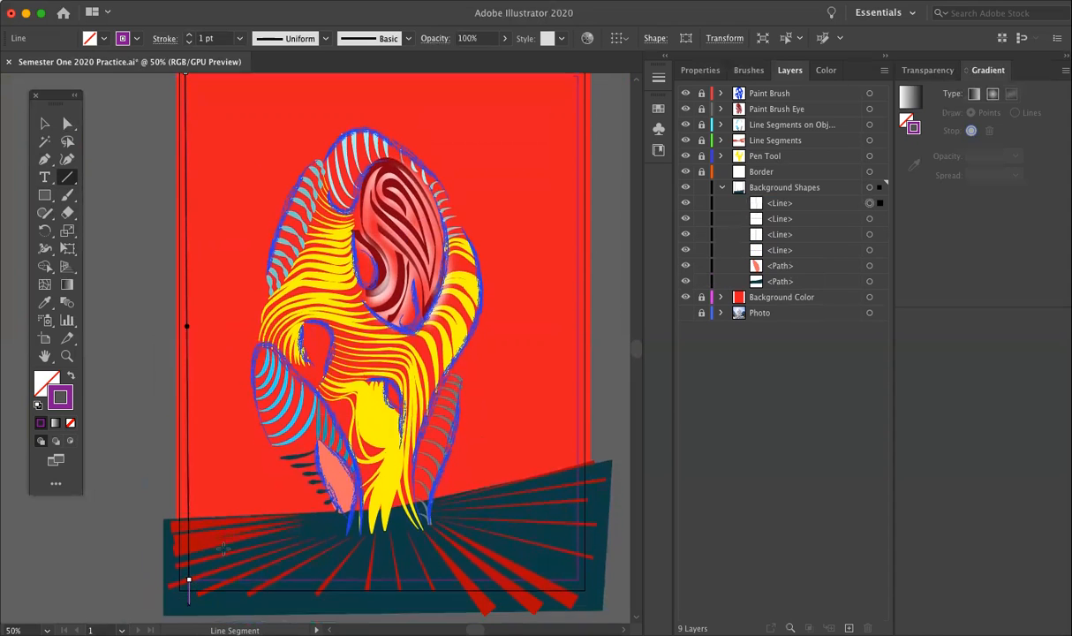
scroll(223, 521, "down", 3)
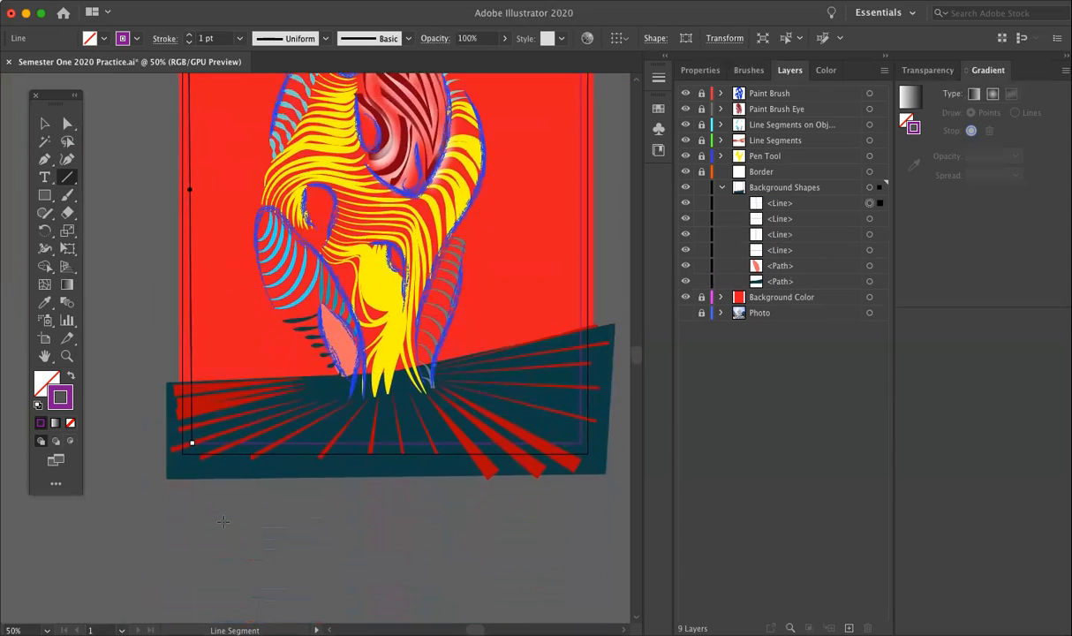
key("super+minus")
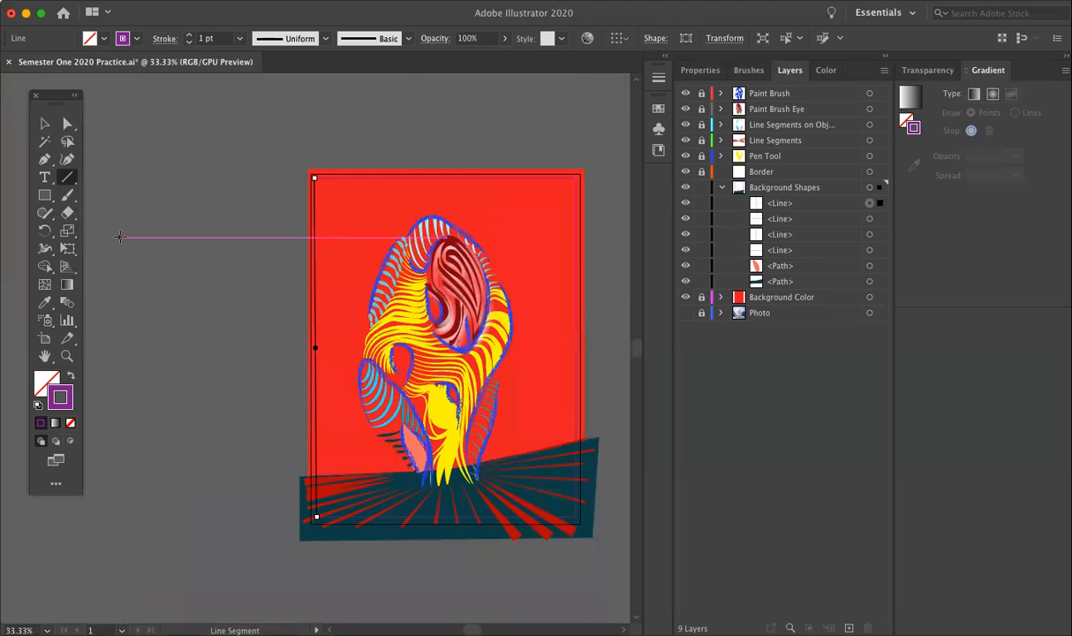
left_click(67, 123)
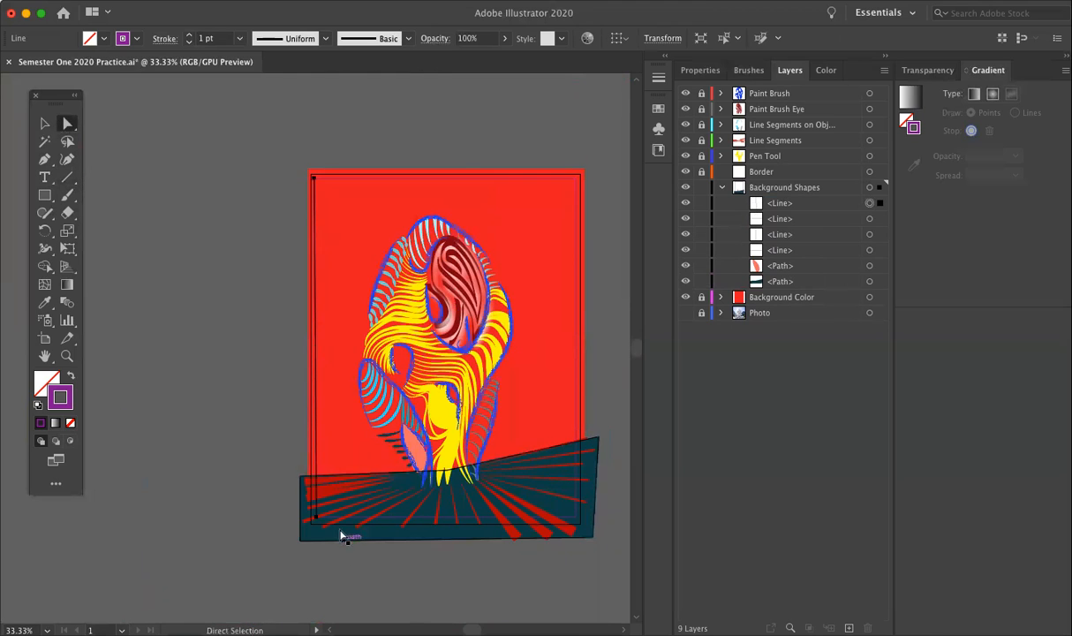
key("super+equal")
key("super+equal")
scroll(342, 532, "down", 3)
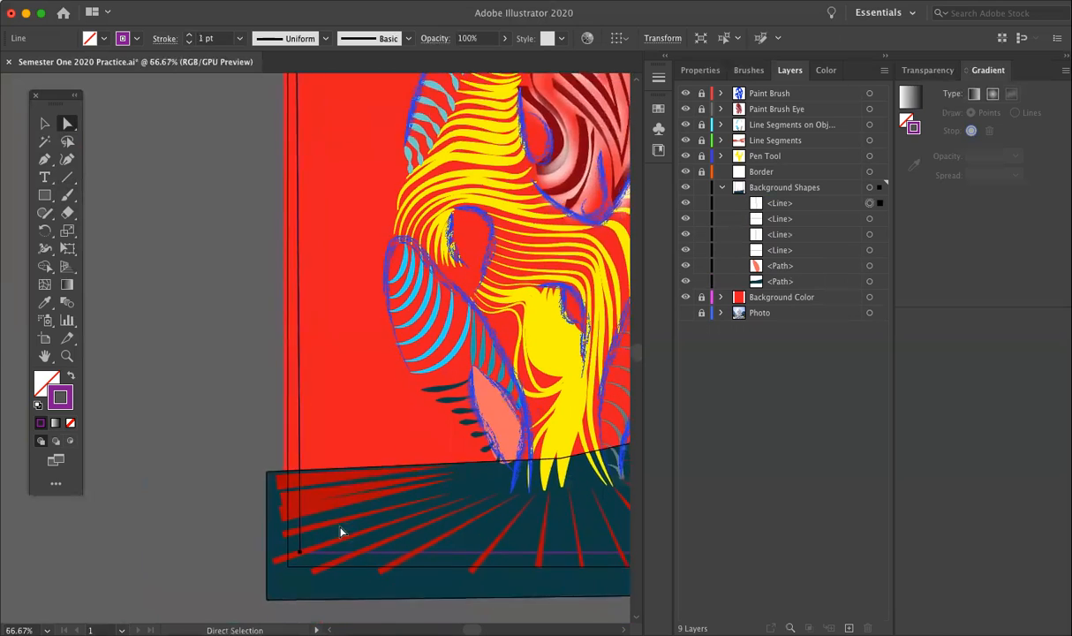
scroll(341, 532, "down", 3)
left_click_drag(280, 442, 277, 441)
scroll(237, 426, "up", 5)
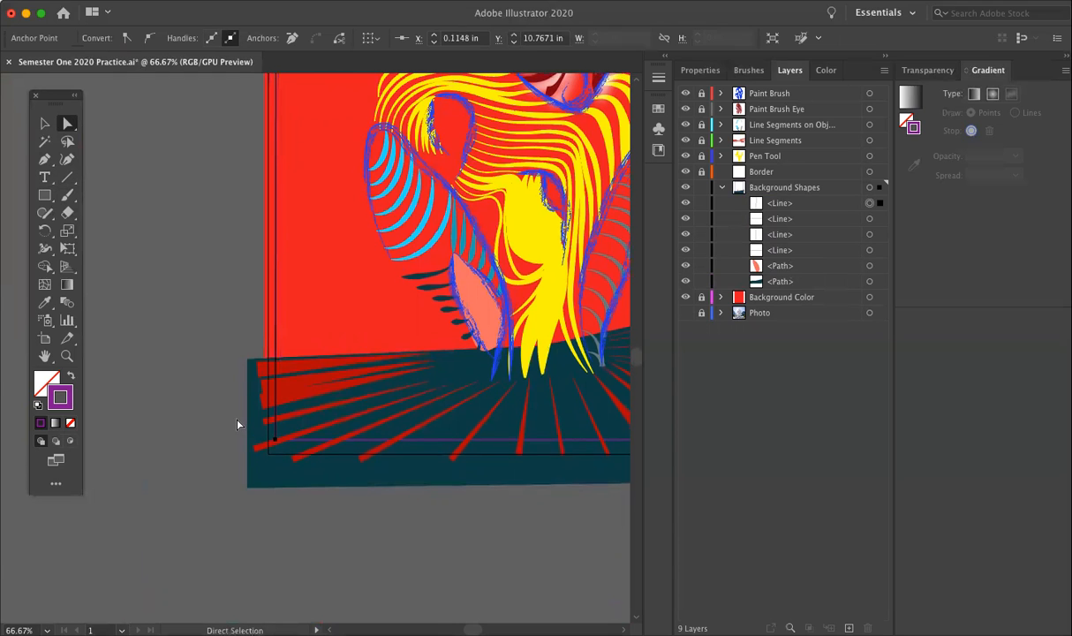
Step: Move the four border lines from the Background Shapes layer into the Border layer, and collapse and lock Background Shapes
scroll(236, 426, "up", 3)
scroll(237, 426, "right", 3)
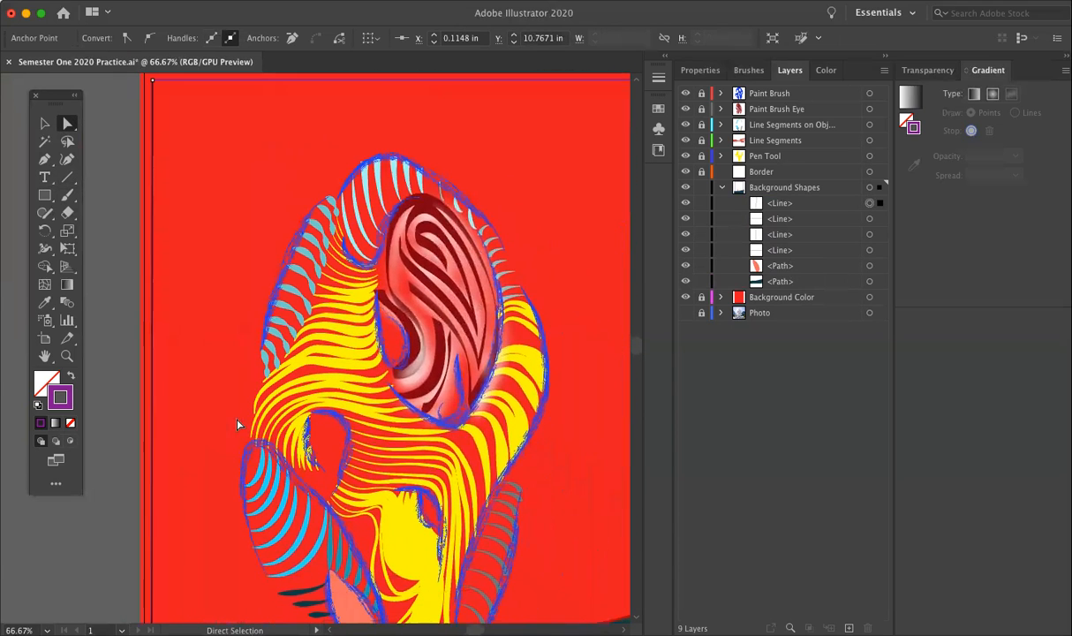
left_click(806, 204)
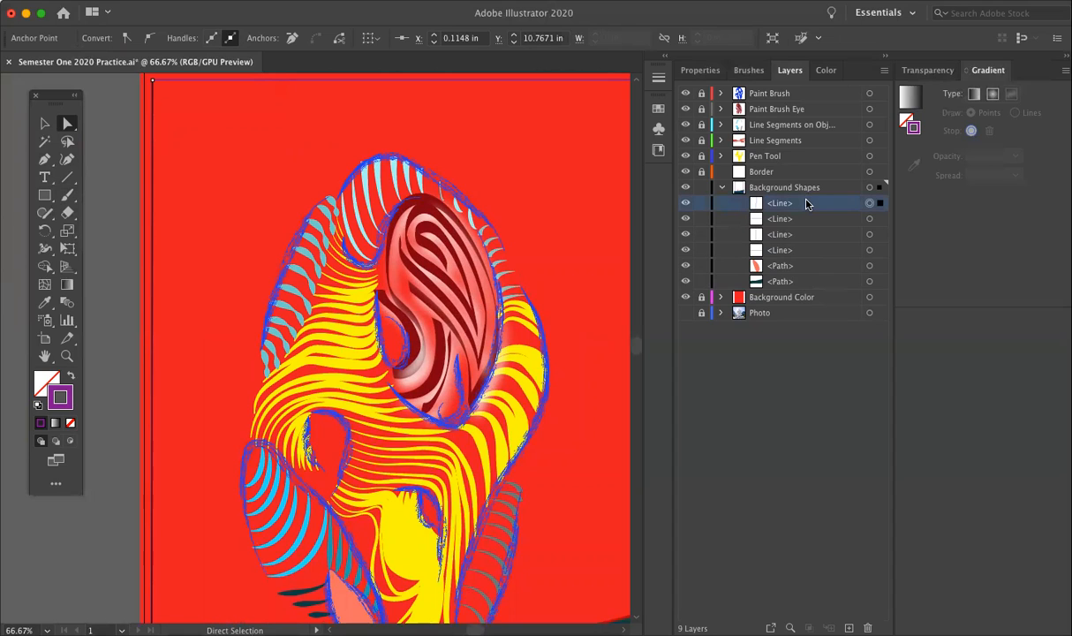
left_click(806, 250, "shift")
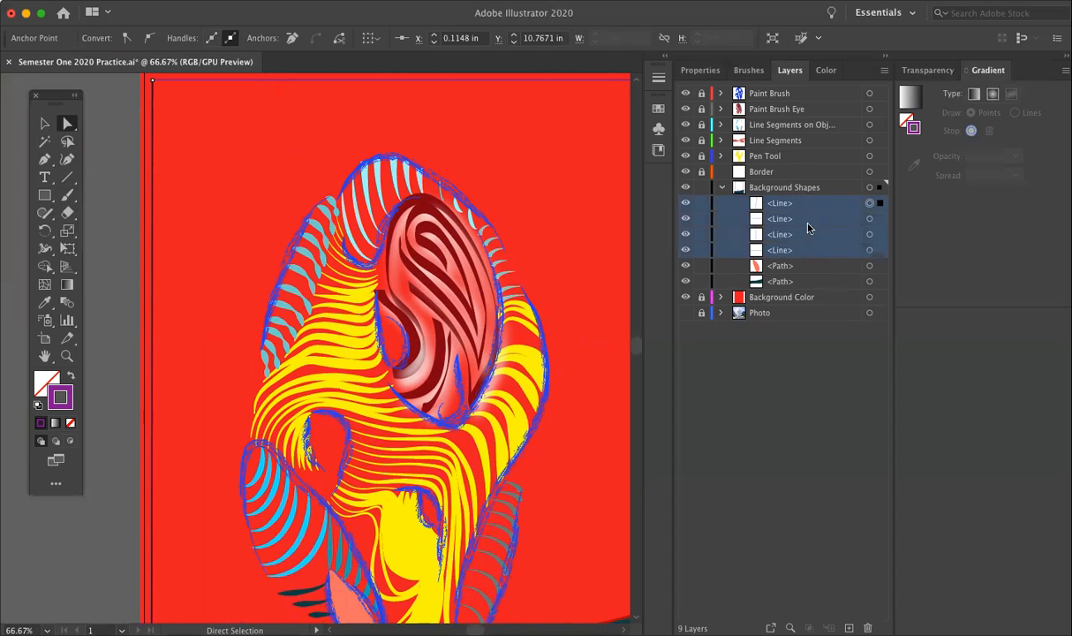
left_click_drag(811, 218, 800, 173)
left_click(721, 187)
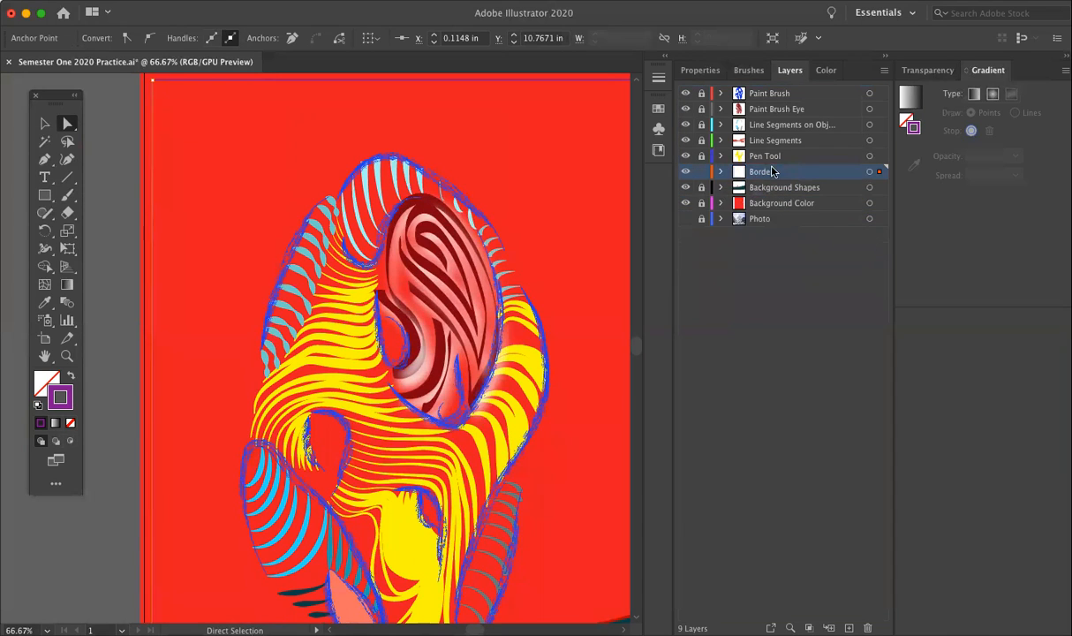
Step: Select all artwork on the Border layer and apply the elliptical width profile to its strokes
scroll(318, 219, "right", 2)
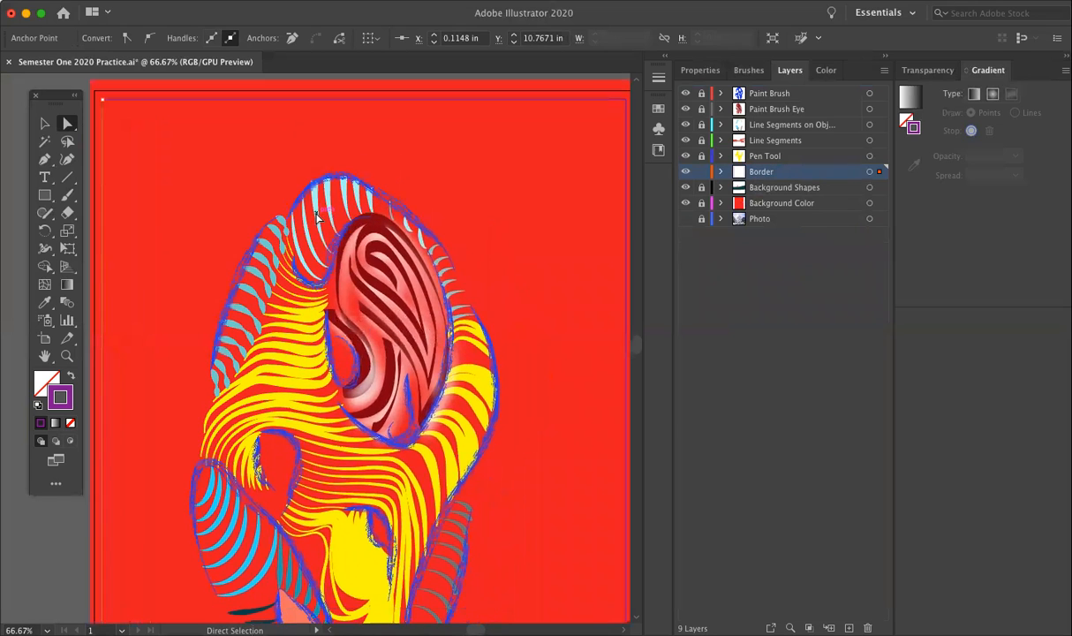
key("super+minus")
scroll(318, 219, "up", 5)
scroll(318, 219, "right", 4)
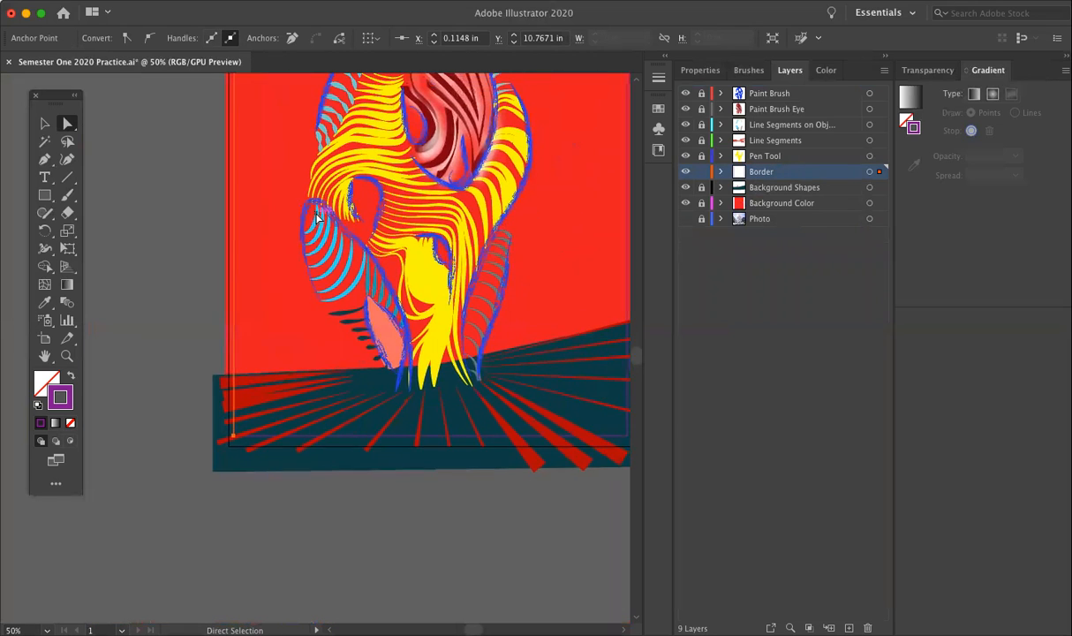
scroll(317, 219, "up", 1)
scroll(317, 219, "left", 1)
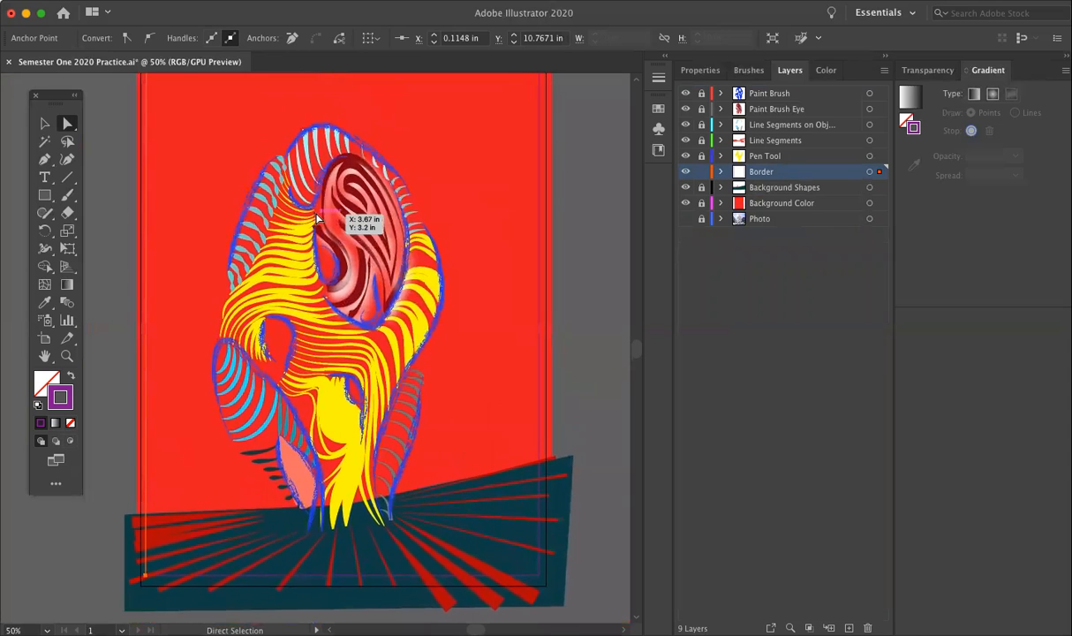
key("super+minus")
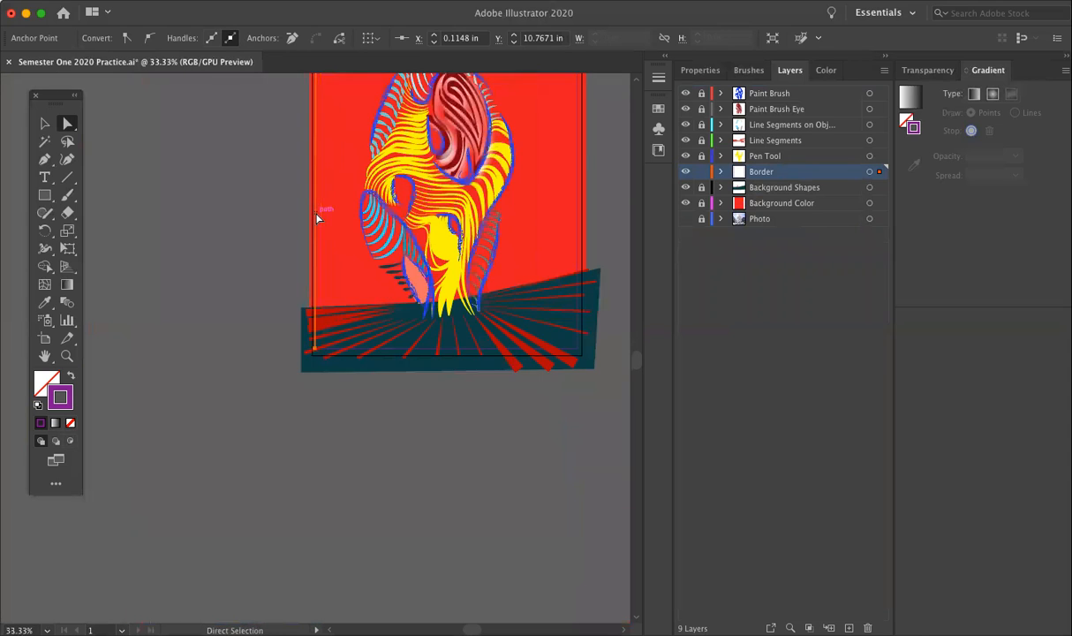
scroll(318, 219, "up", 3)
scroll(317, 219, "right", 2)
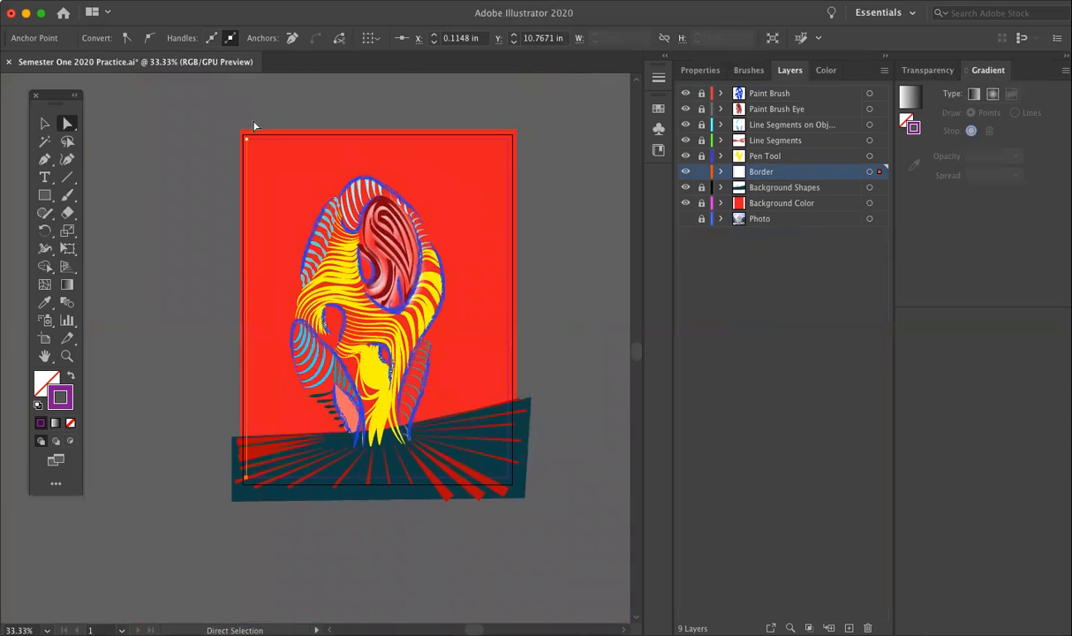
left_click(870, 172)
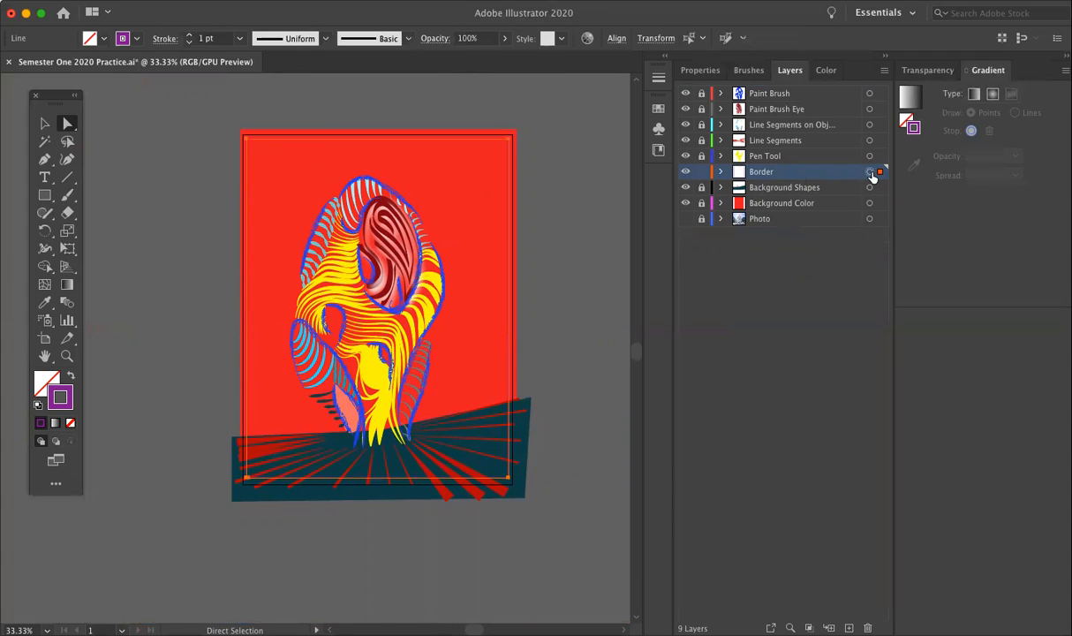
left_click(327, 44)
left_click(287, 87)
Step: Increase the border lines' stroke weight to 14 pt and deselect them
left_click(191, 36)
left_click(191, 35)
left_click(191, 35)
left_click(190, 36)
left_click(191, 36)
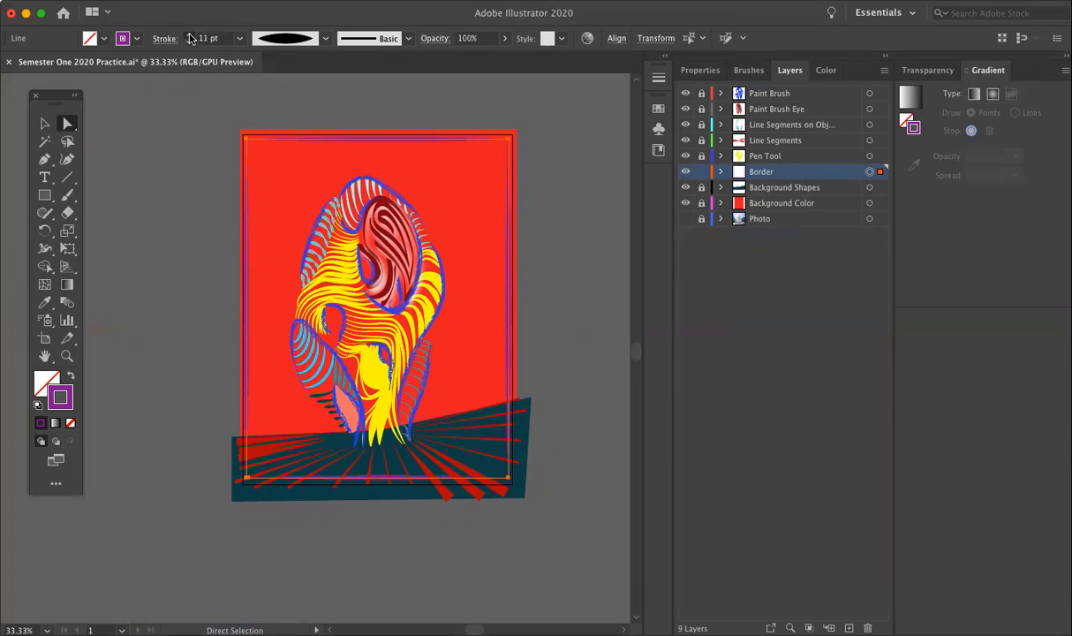
left_click(178, 170)
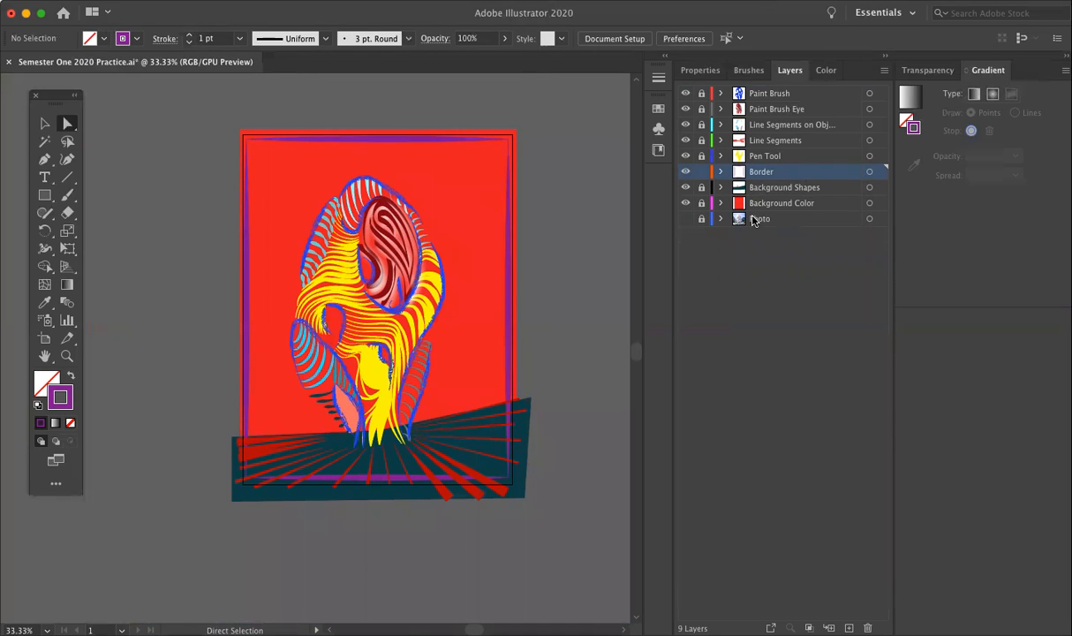
Step: Move the Border layer above Paint Brush to the top of the layer stack
left_click_drag(808, 171, 807, 104)
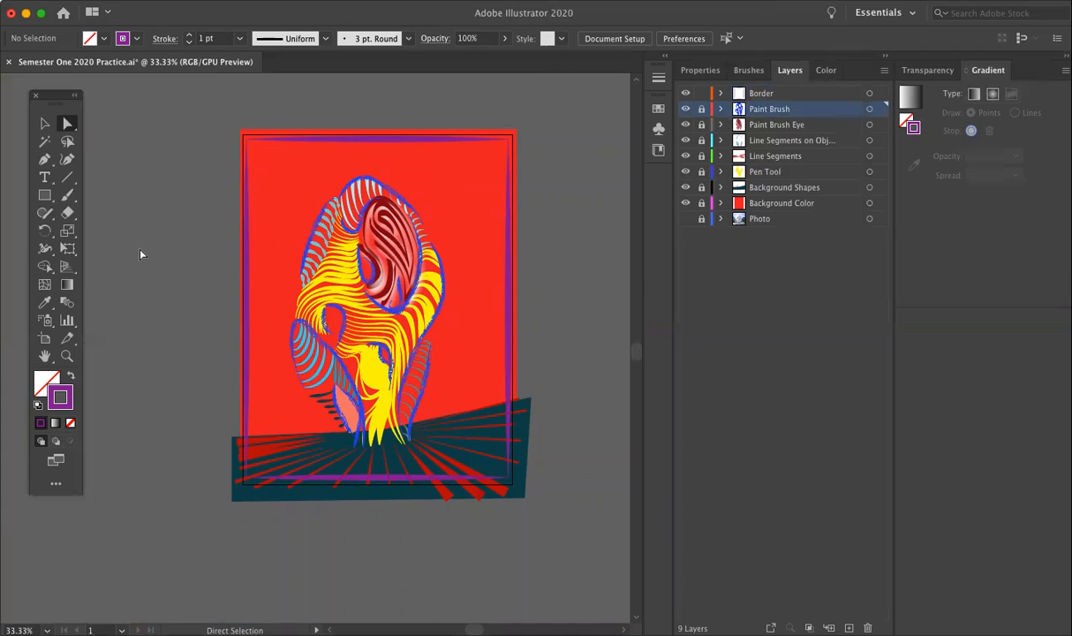
left_click(780, 95)
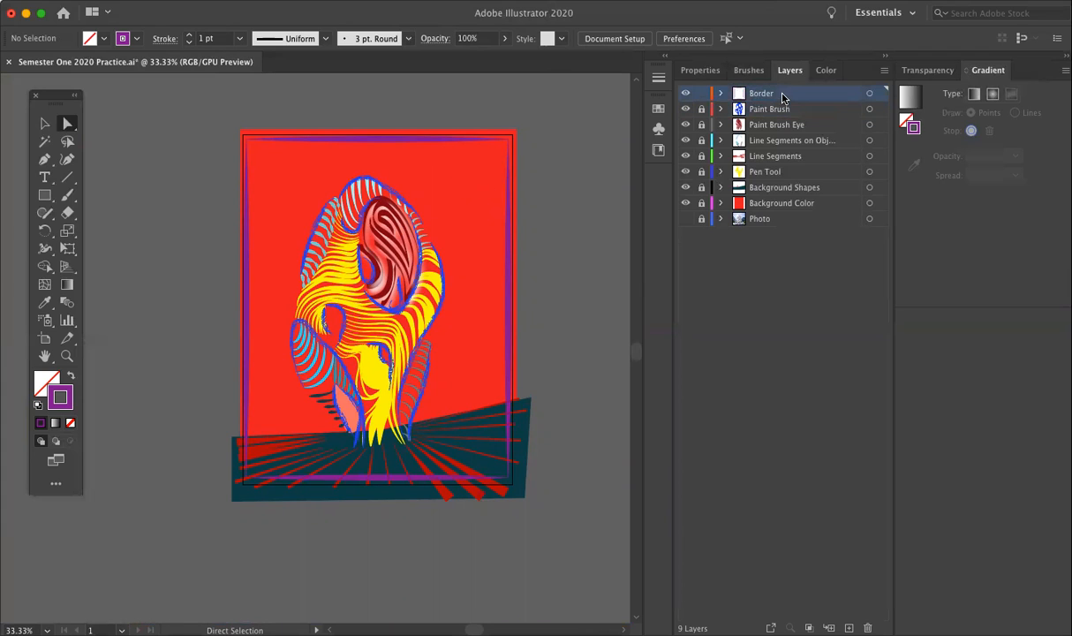
left_click(870, 93)
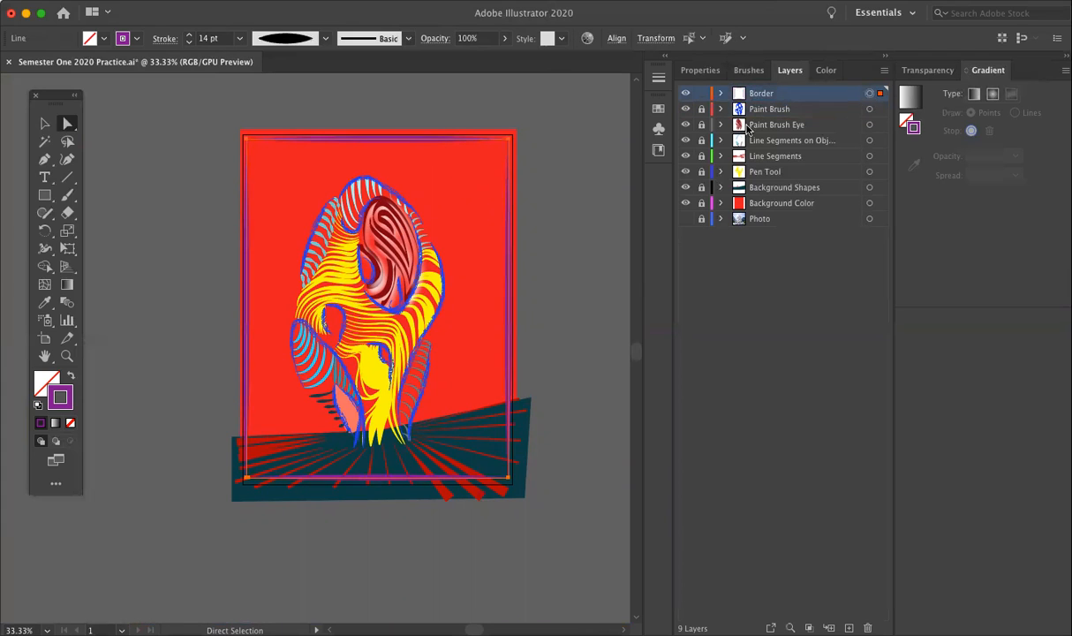
left_click(219, 192)
Step: Lock the Border layer, then unlock Background Shapes and make it the active layer
left_click(700, 94)
left_click(701, 187)
left_click(714, 188)
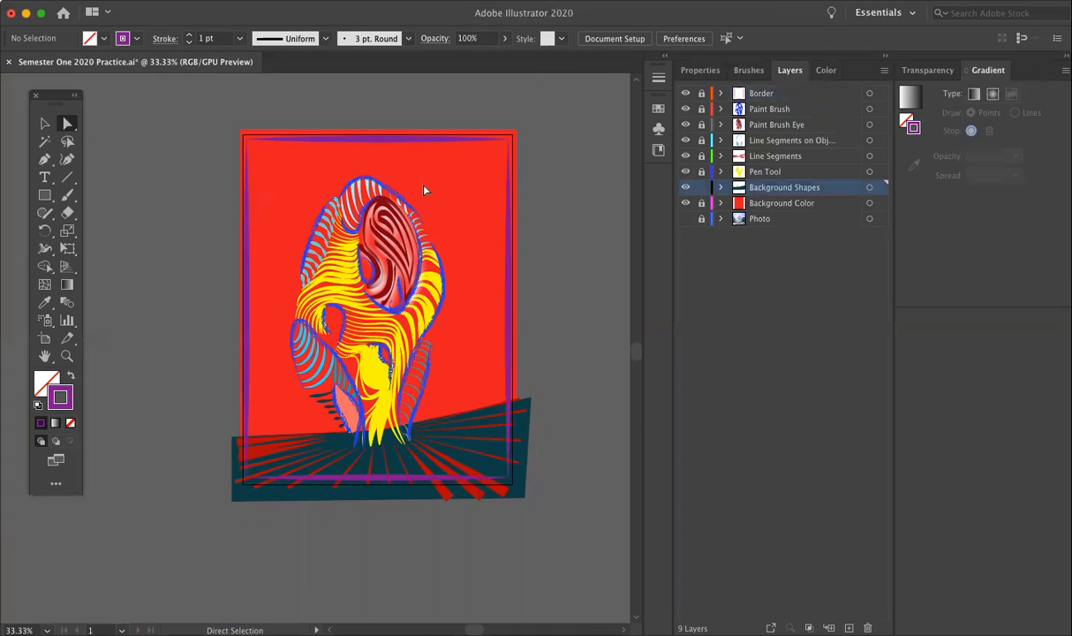
Step: Draw a tall rectangle with purple fill and no stroke behind the upper left part of the illustration
key("super+equal")
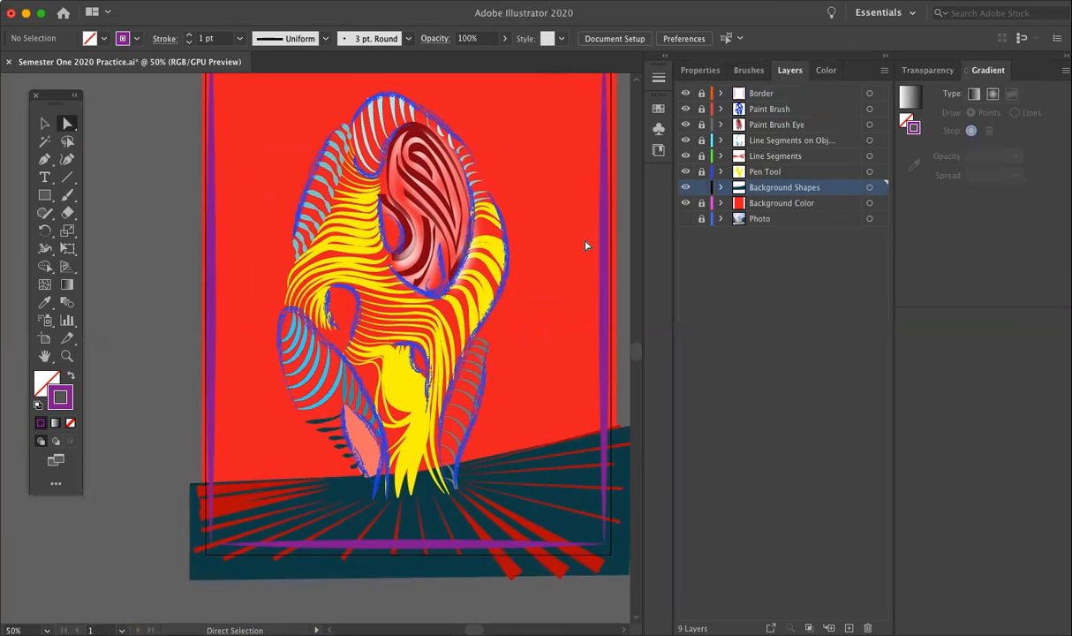
scroll(584, 245, "up", 2)
left_click(44, 194)
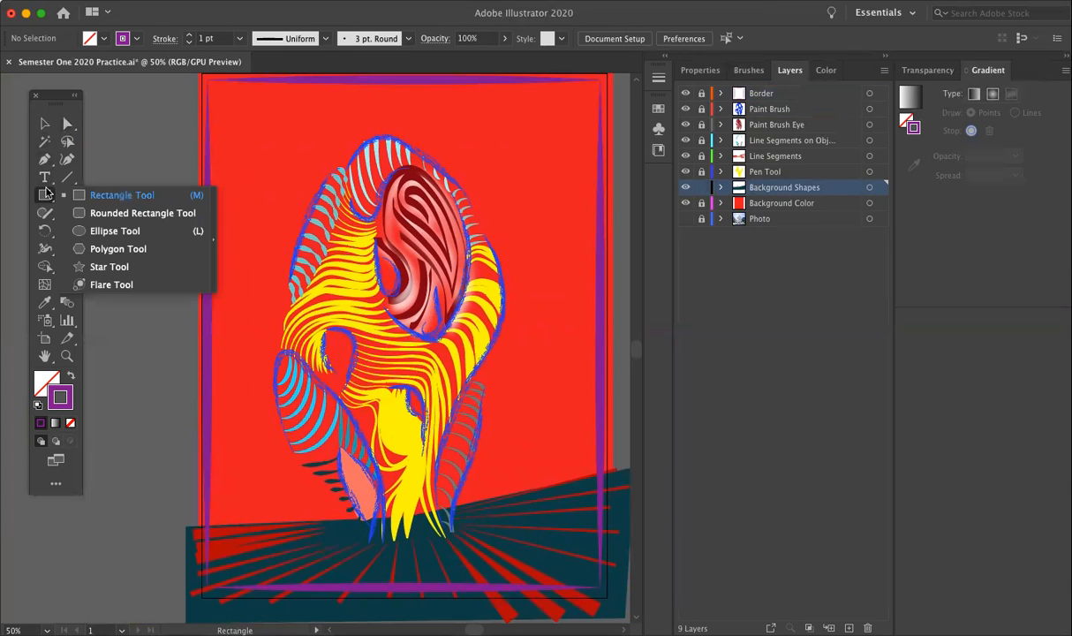
left_click(70, 377)
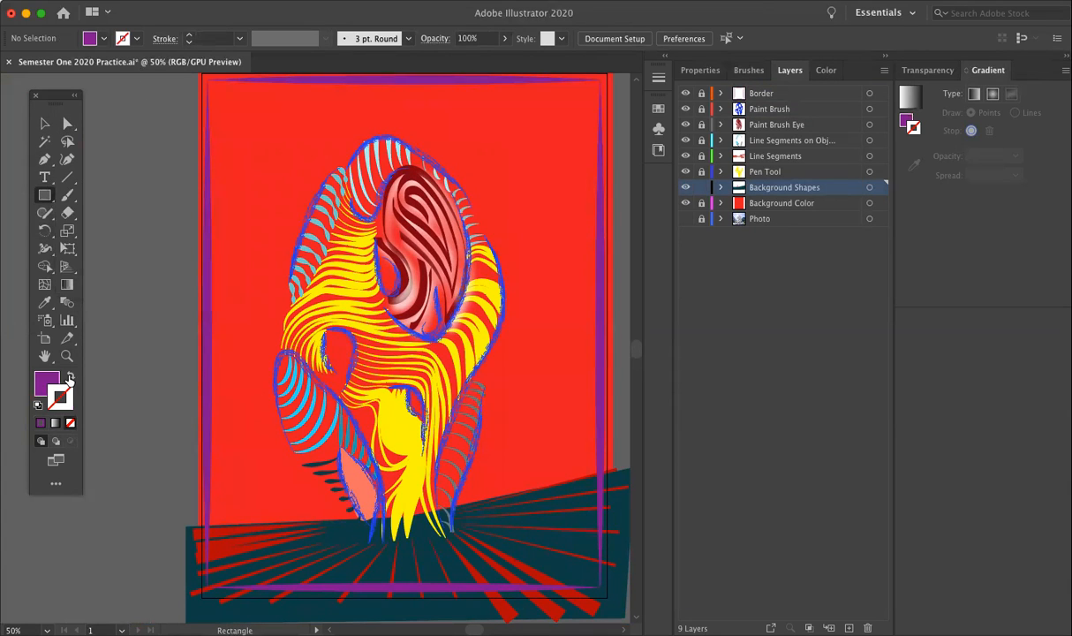
left_click(44, 194)
left_click(103, 194)
left_click_drag(252, 115, 440, 417)
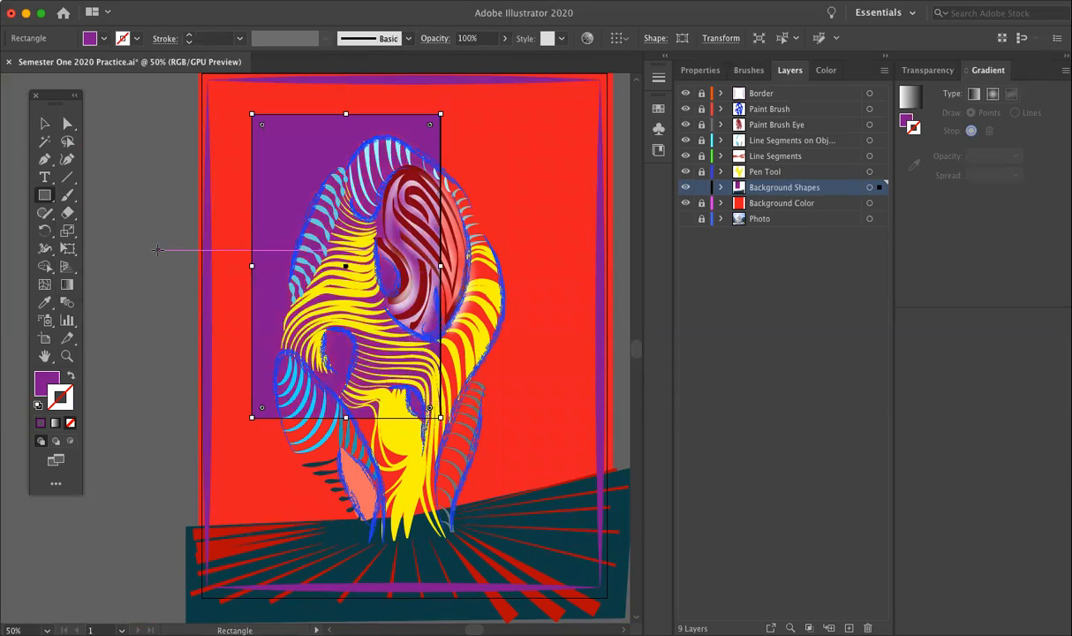
Step: Rotate the purple rectangle clockwise to a diagonal with Free Transform and move it right, behind the striped figure
left_click(67, 247)
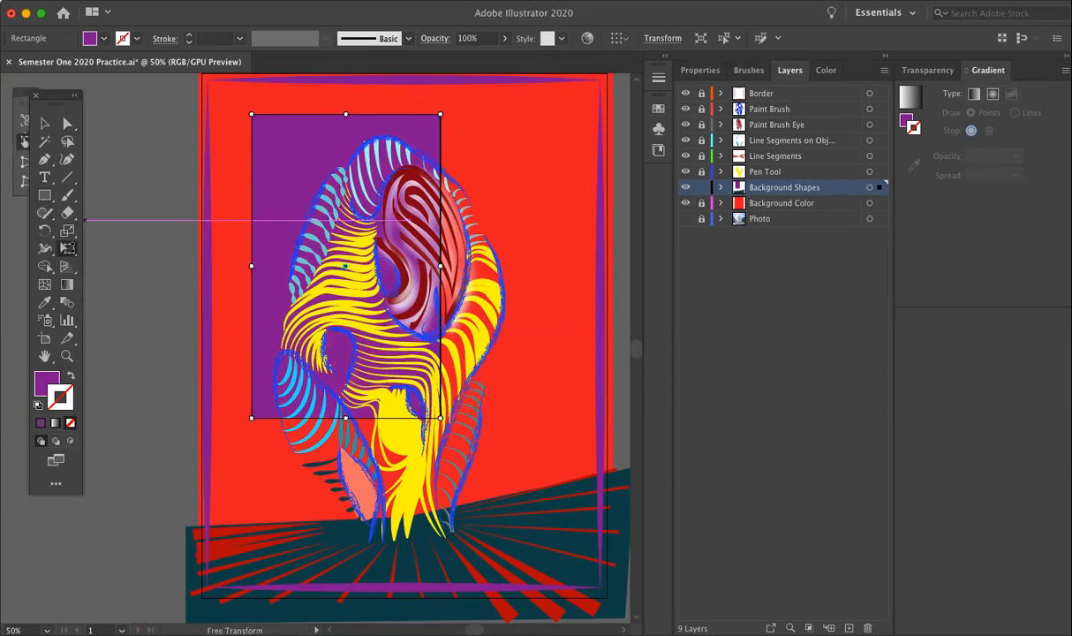
left_click_drag(447, 109, 519, 194)
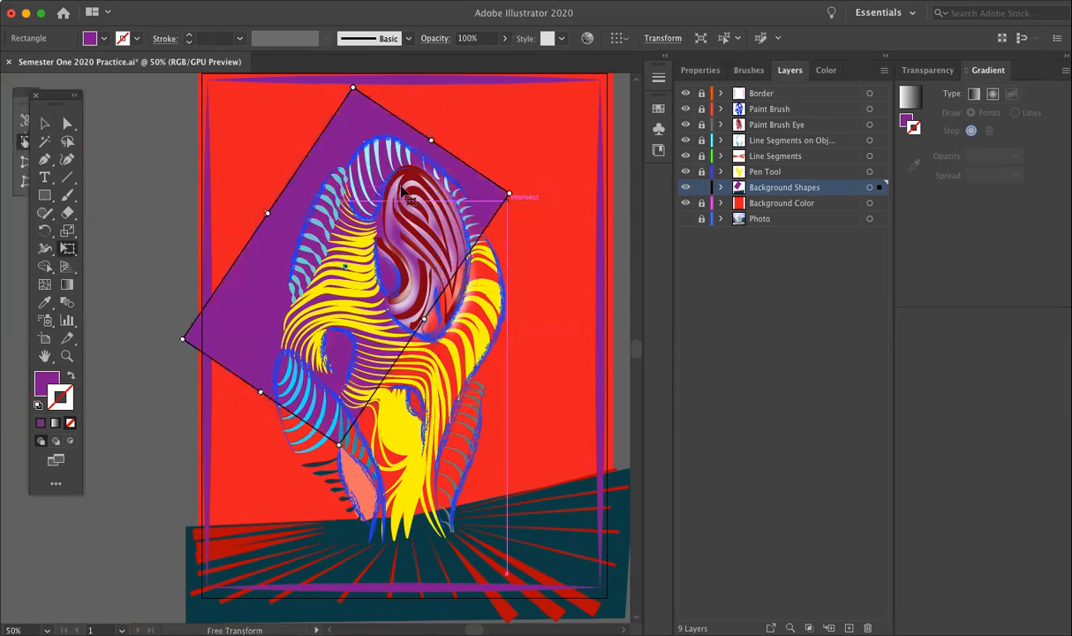
left_click_drag(311, 199, 377, 209)
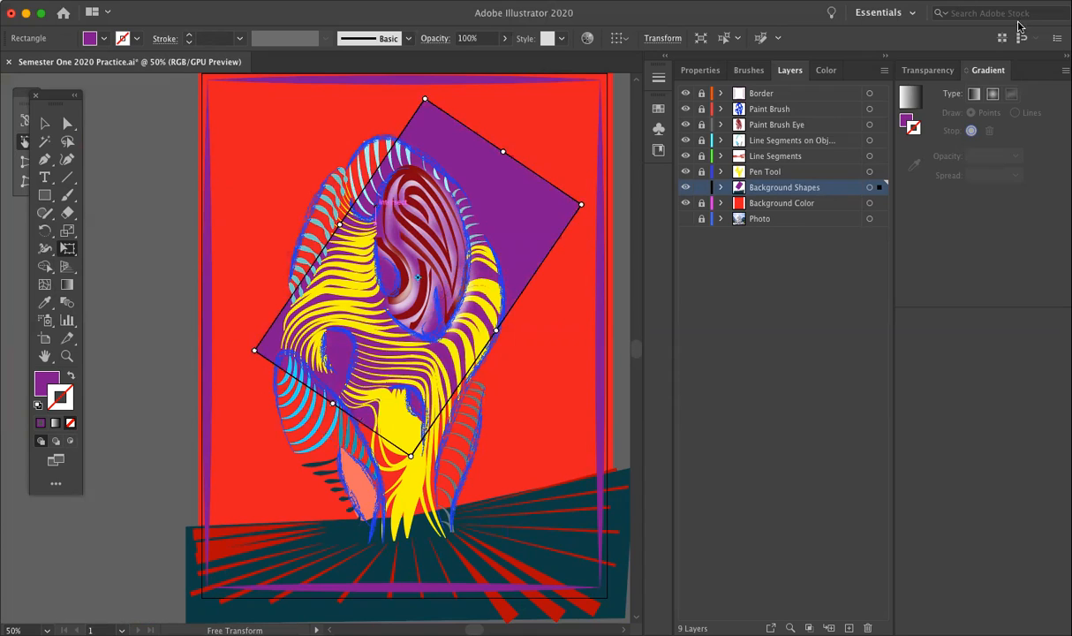
Step: Reduce the tilted rectangle's opacity to 36% and deselect it
left_click(504, 38)
left_click(472, 57)
left_click_drag(471, 57, 466, 58)
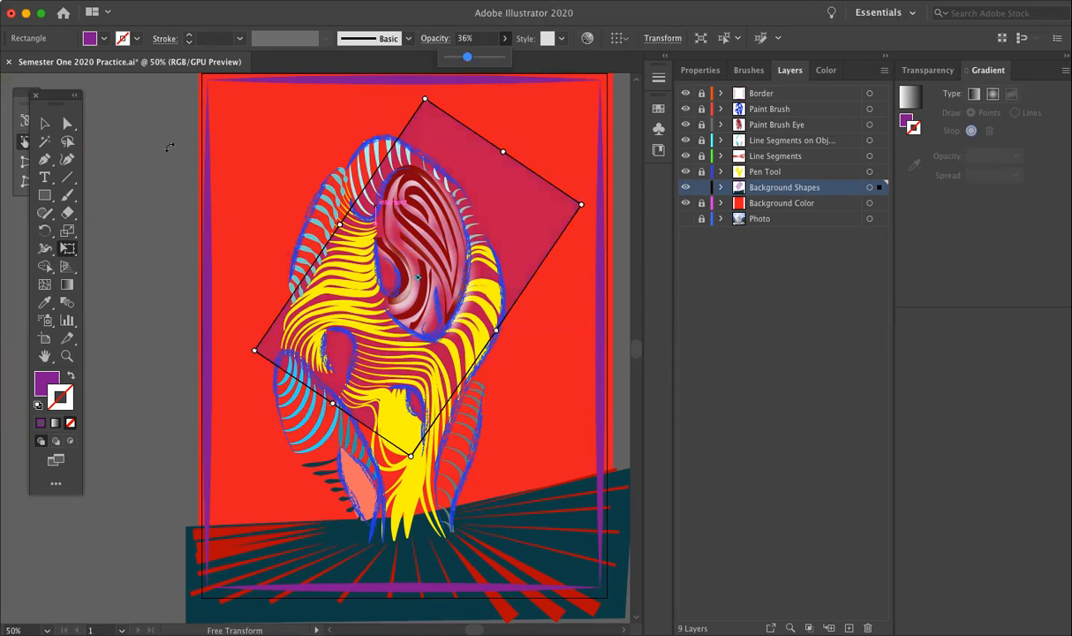
left_click(44, 123)
left_click(141, 149)
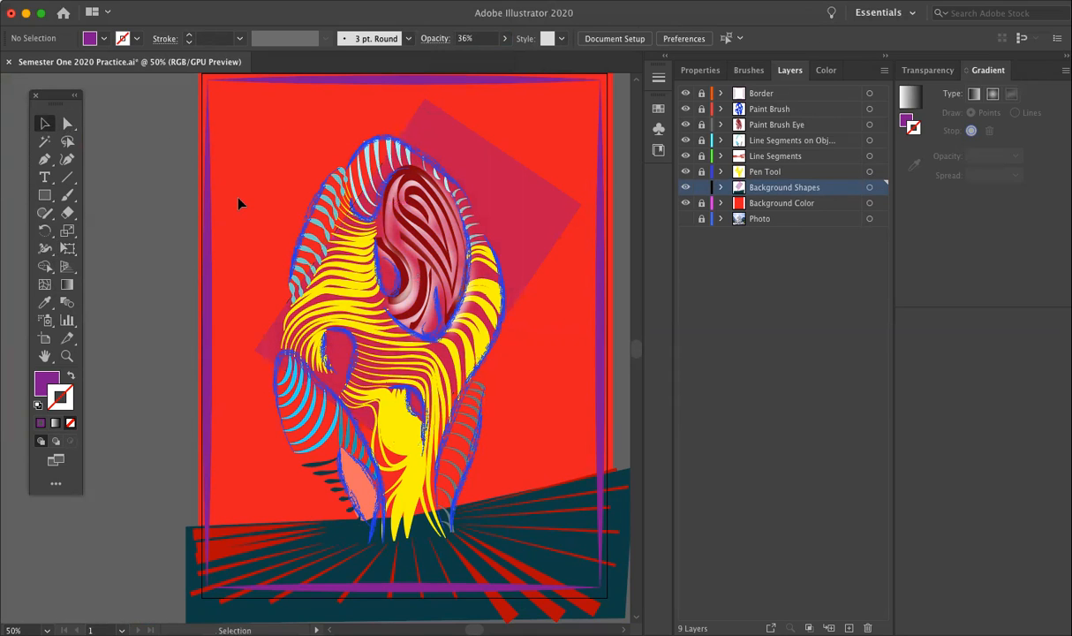
Step: Draw a second tall rectangle behind the left half of the striped figure, filled with dark purple 4A0751 at 43% opacity
left_click(44, 194)
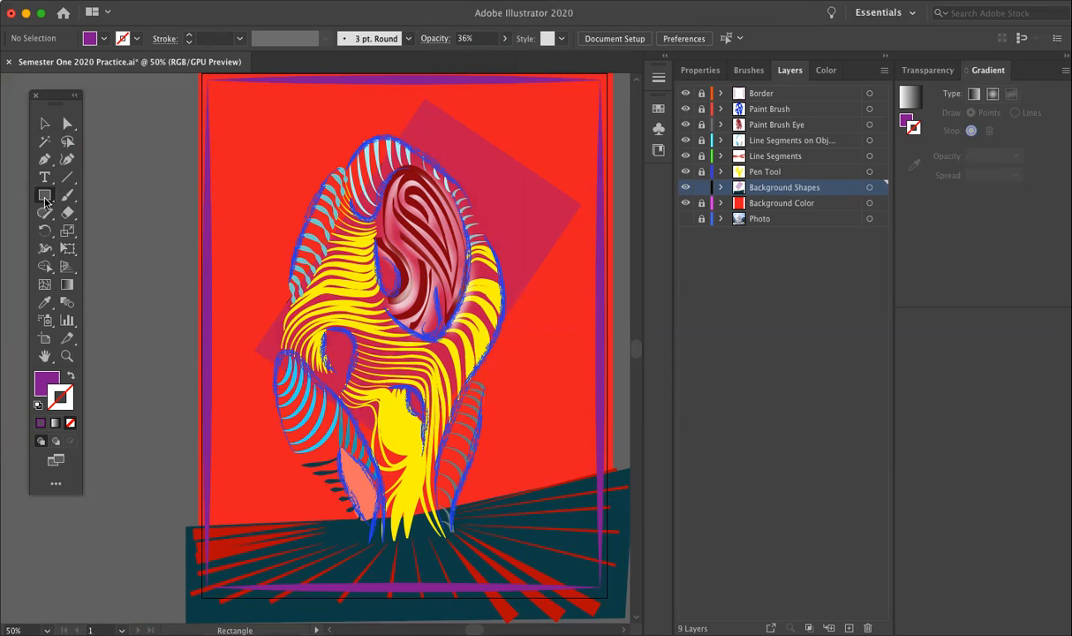
left_click_drag(250, 167, 431, 446)
left_click(43, 385)
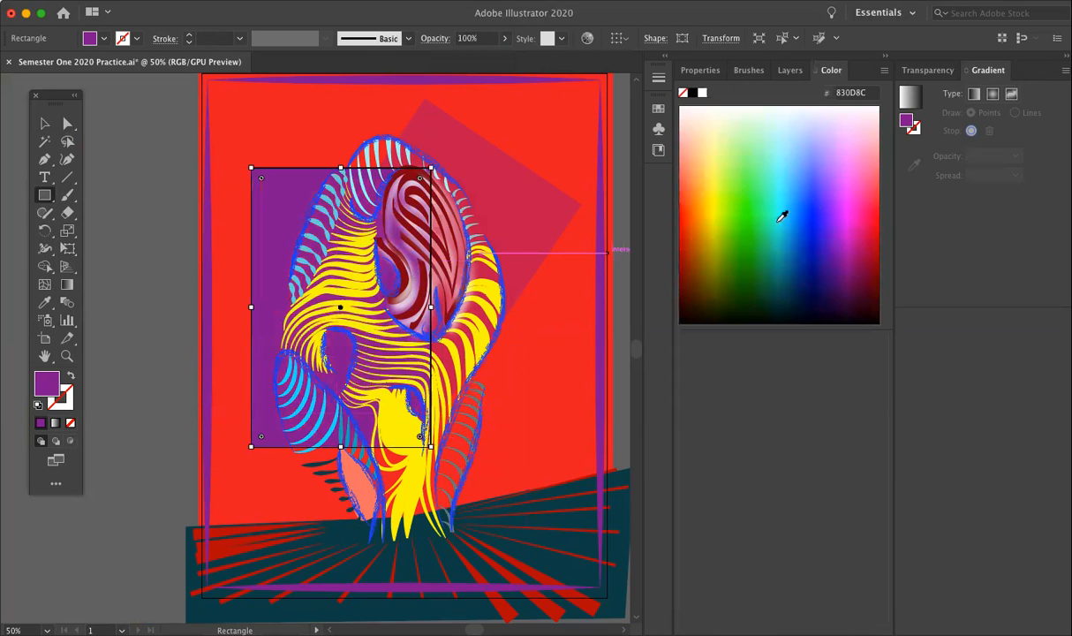
double_click(43, 375)
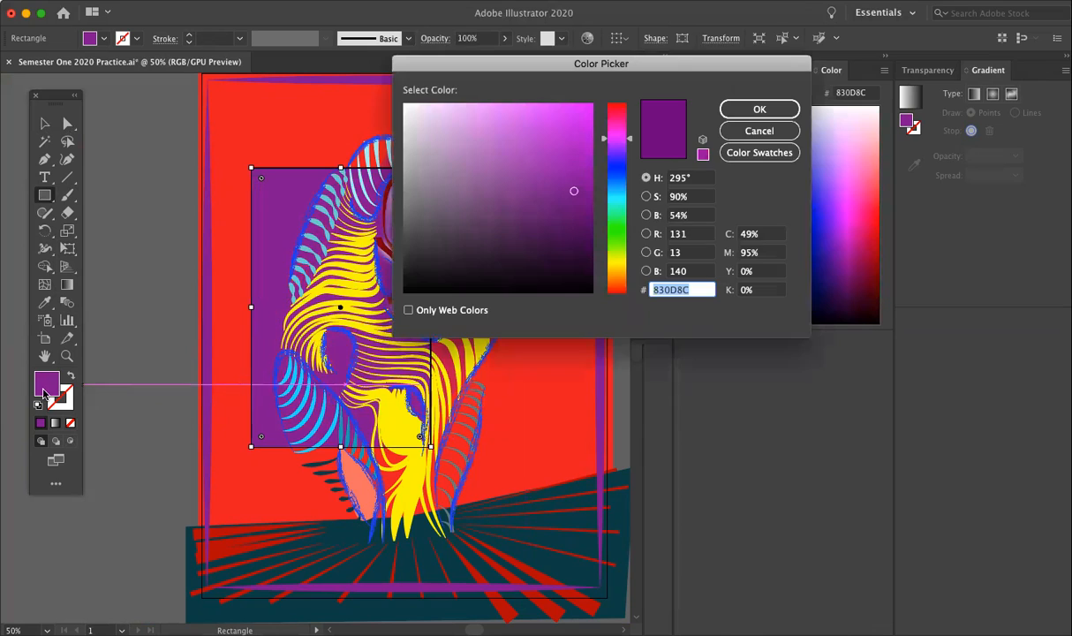
left_click_drag(581, 209, 576, 232)
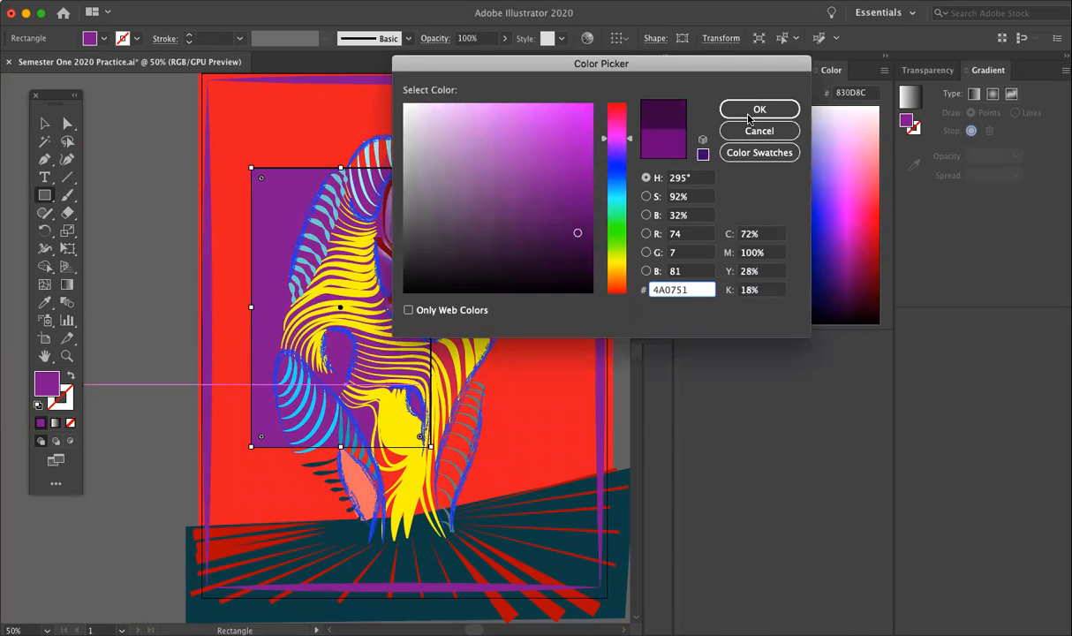
left_click(759, 108)
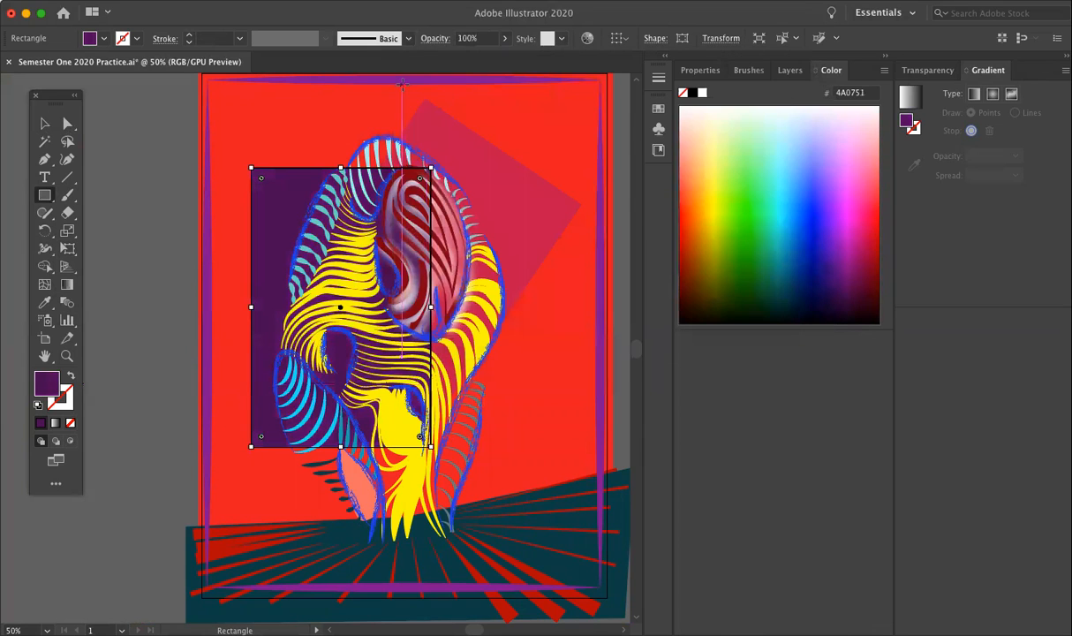
left_click(504, 38)
left_click_drag(500, 58, 470, 58)
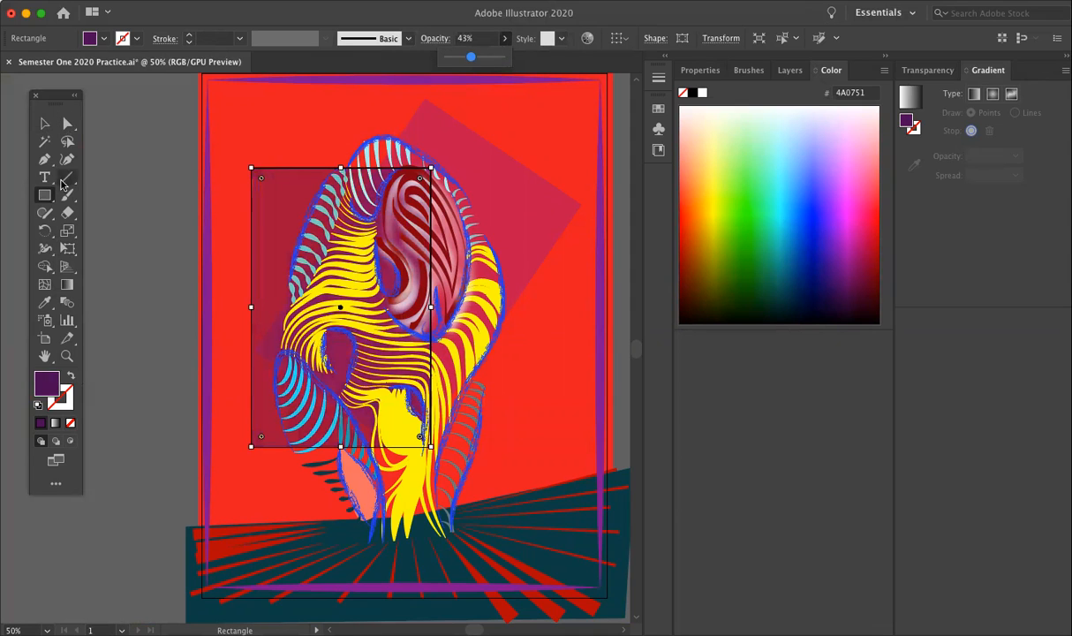
Step: Rotate the dark purple rectangle counter-clockwise with Free Transform, stretch its lower end down into the dark teal ground, and deselect it
left_click(67, 248)
left_click_drag(246, 147, 264, 166)
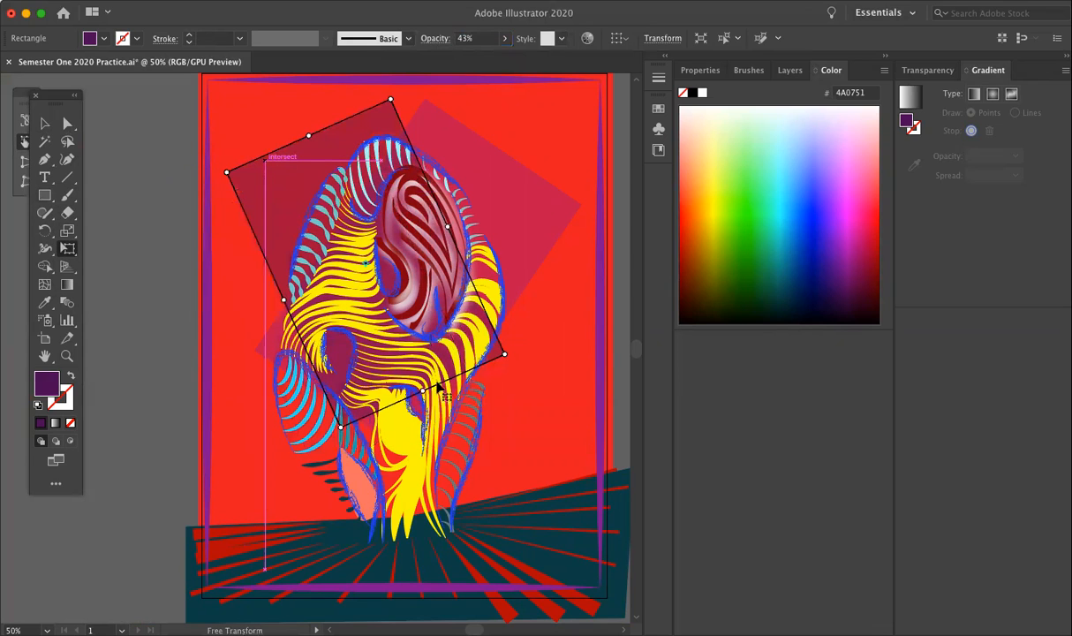
left_click_drag(421, 387, 484, 527)
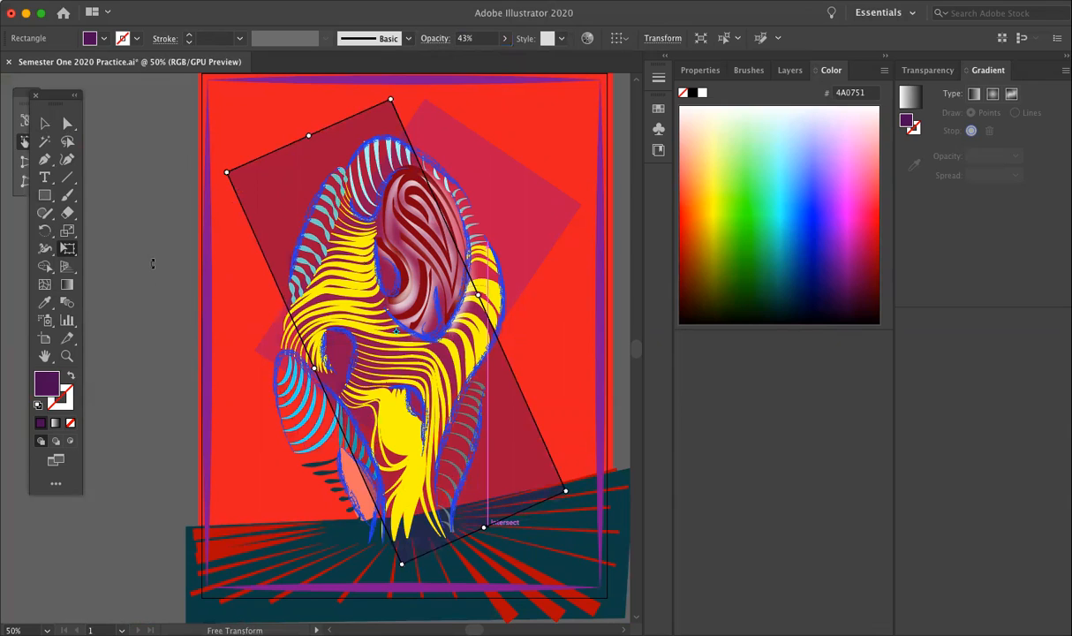
left_click(45, 123)
left_click(115, 141)
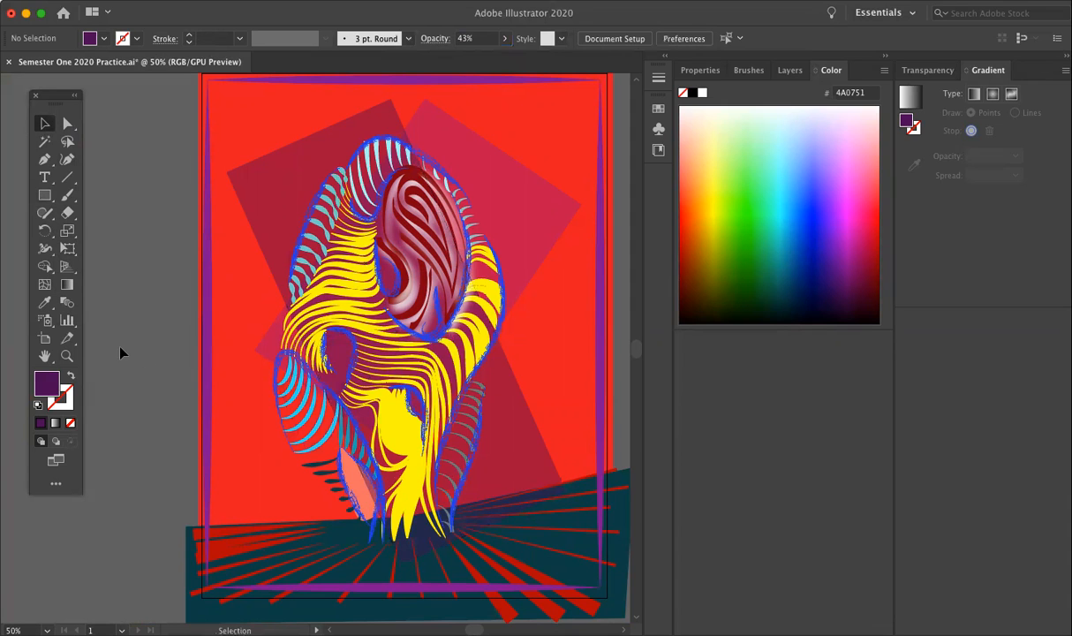
Step: Display the document's layer list with the whole artwork in view
key("super+minus")
key("super+plus")
key("super+minus")
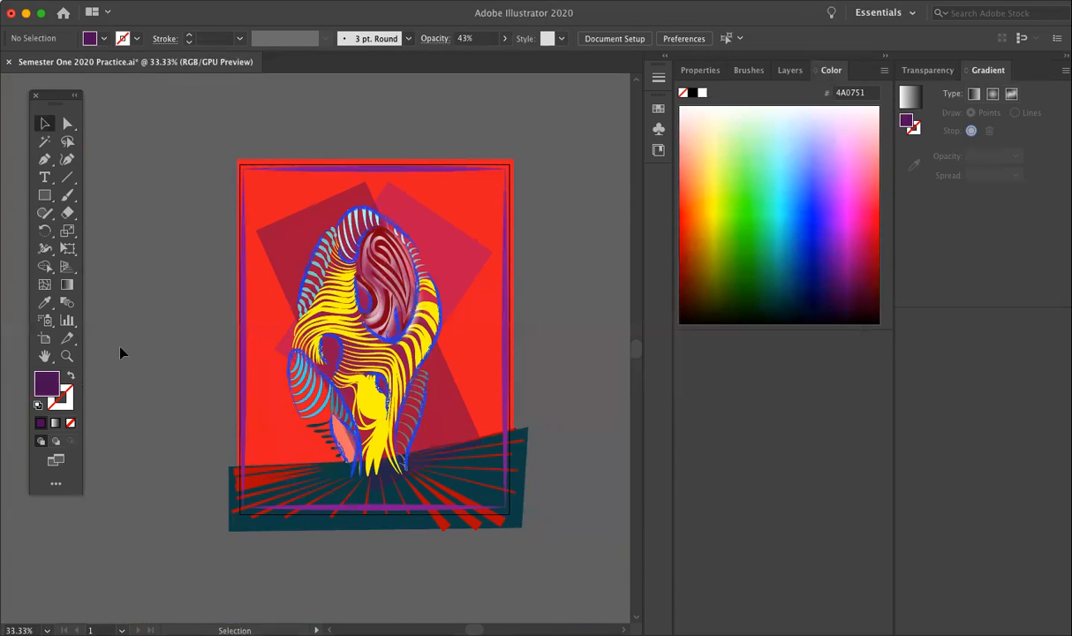
left_click(789, 70)
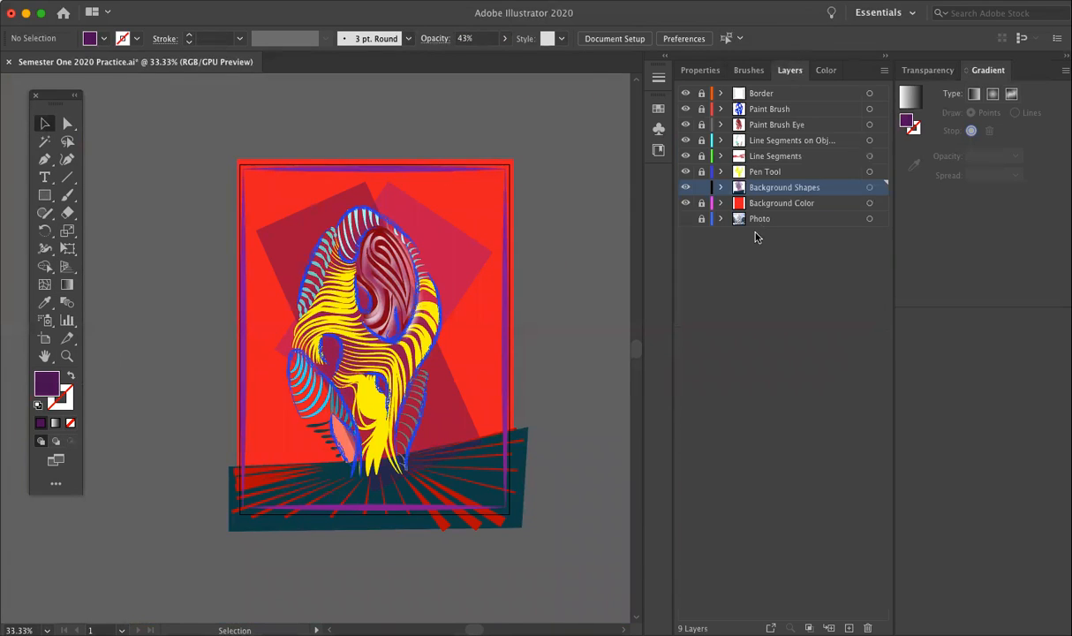